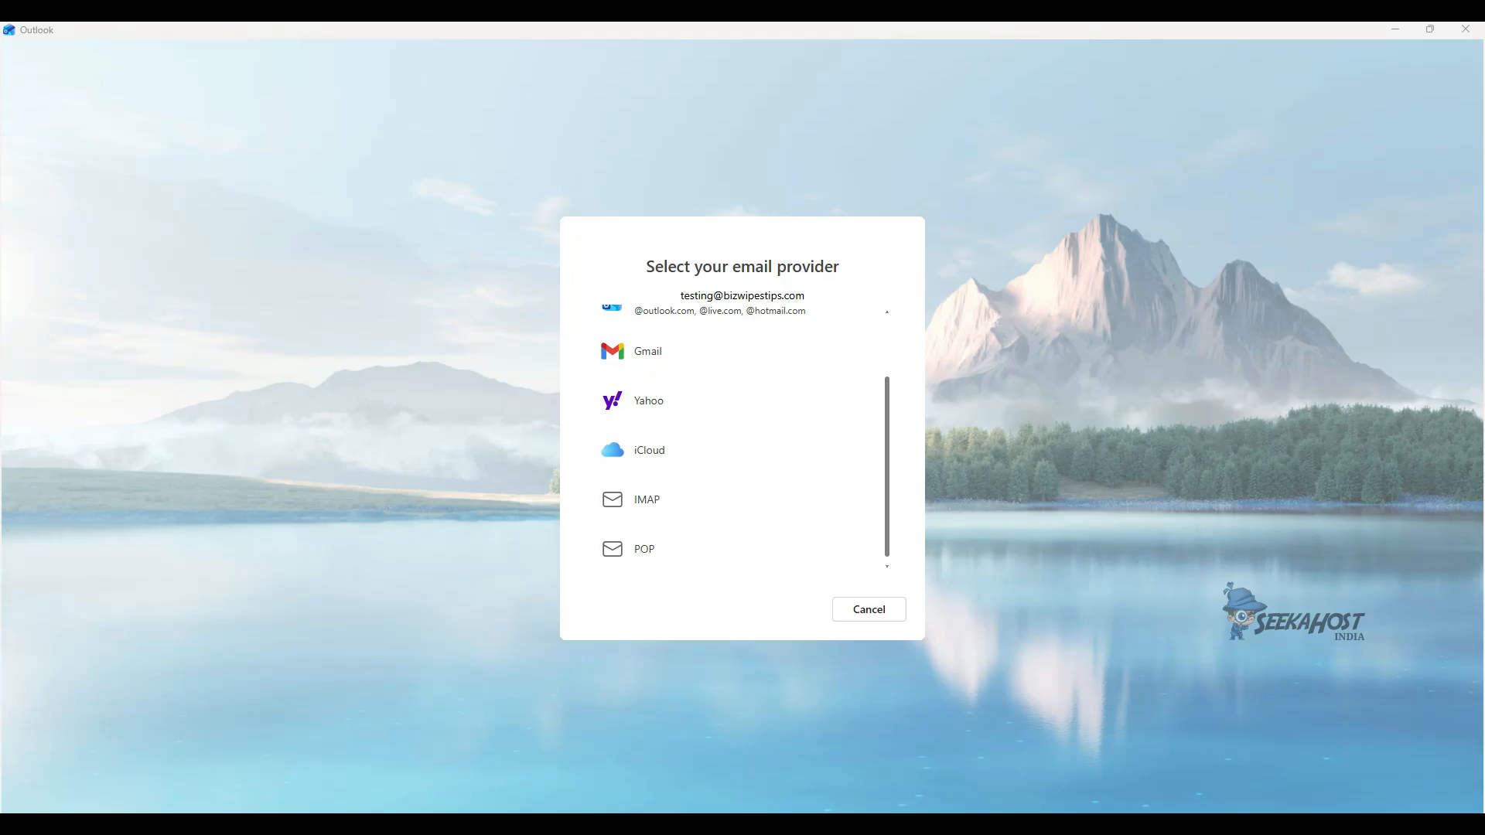
Choose IMAP as the email provider, enter the mailbox password and review the prefilled incoming and SMTP server settings
{"action": "left_click", "coordinate": [735, 499]}
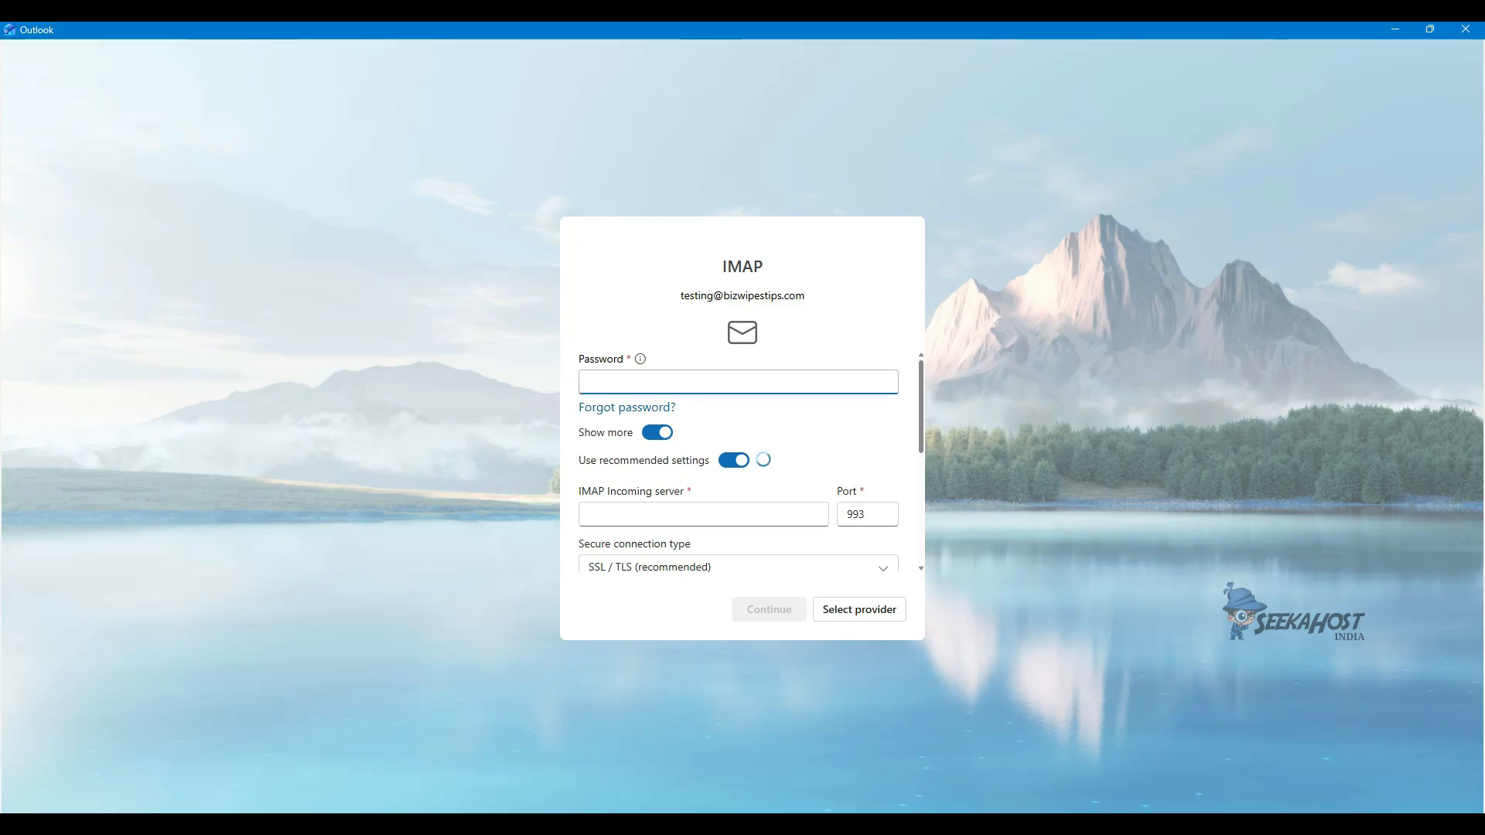
{"action": "type", "text": "•••••••"}
{"action": "scroll", "coordinate": [750, 462], "scroll_direction": "down", "scroll_amount": 1}
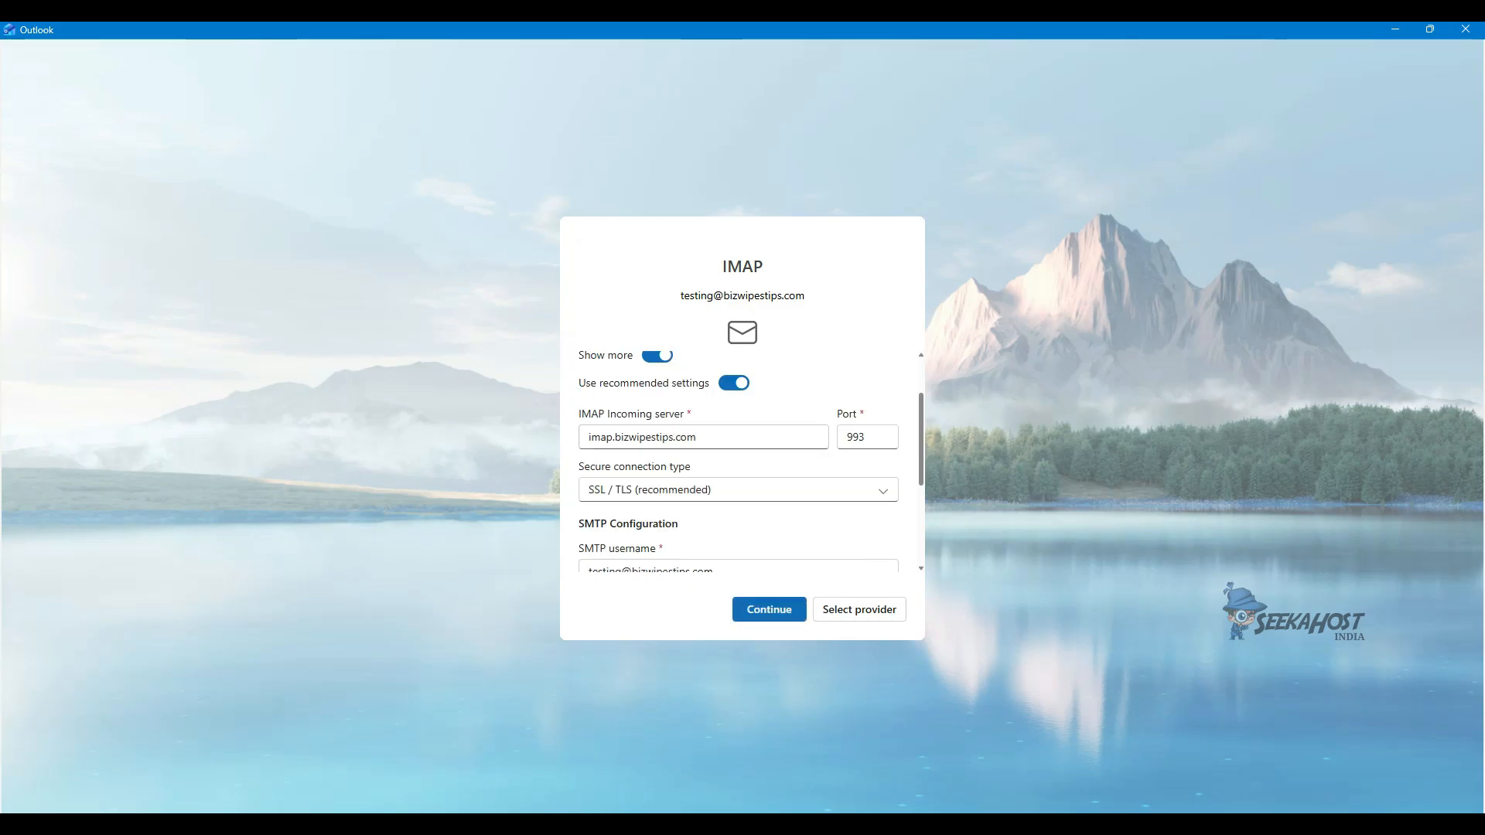
{"action": "scroll", "coordinate": [750, 462], "scroll_direction": "down", "scroll_amount": 1}
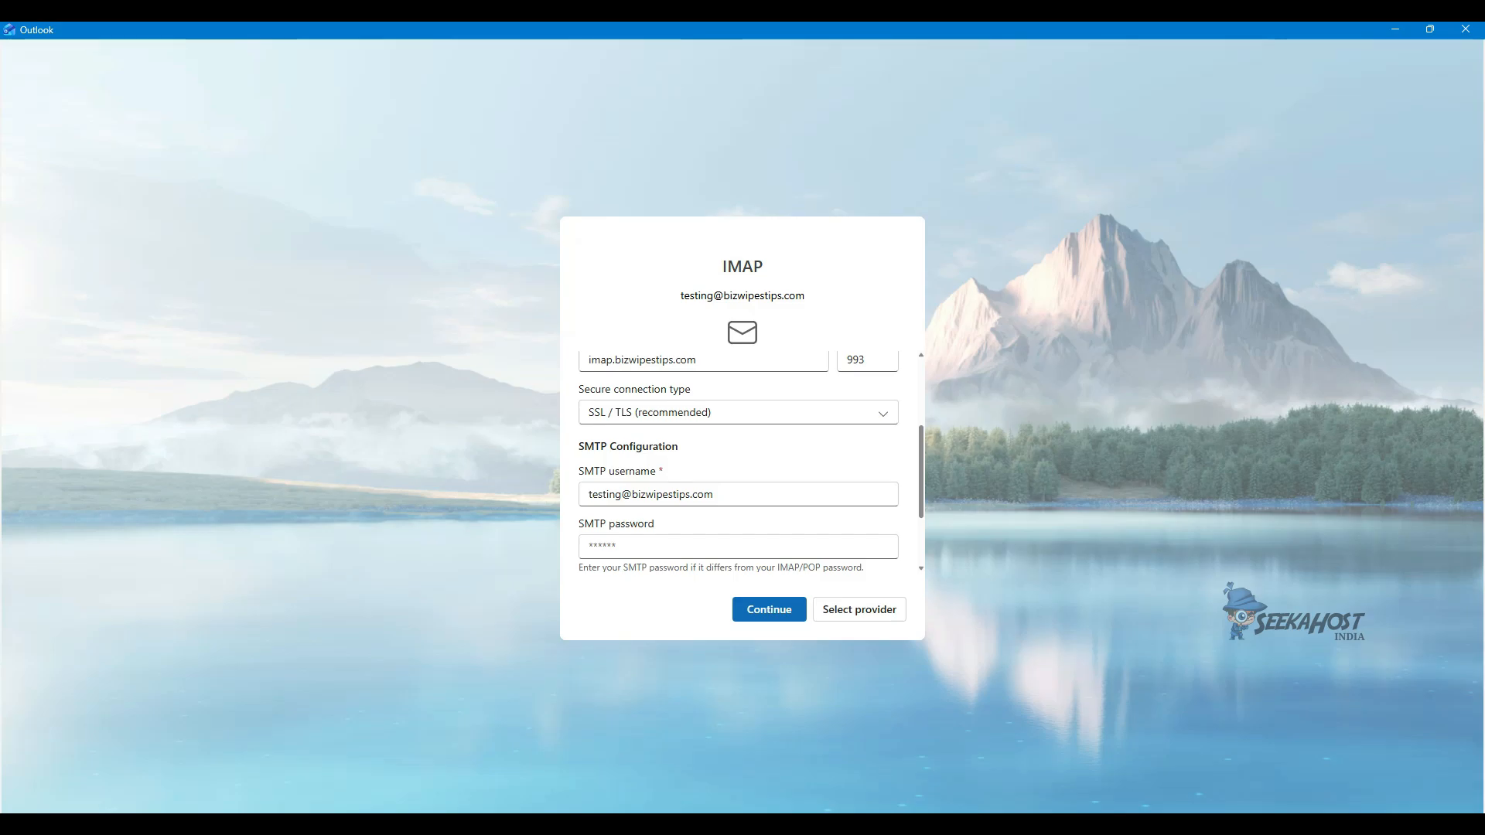
{"action": "scroll", "coordinate": [750, 462], "scroll_direction": "up", "scroll_amount": 1}
{"action": "left_click", "coordinate": [697, 436]}
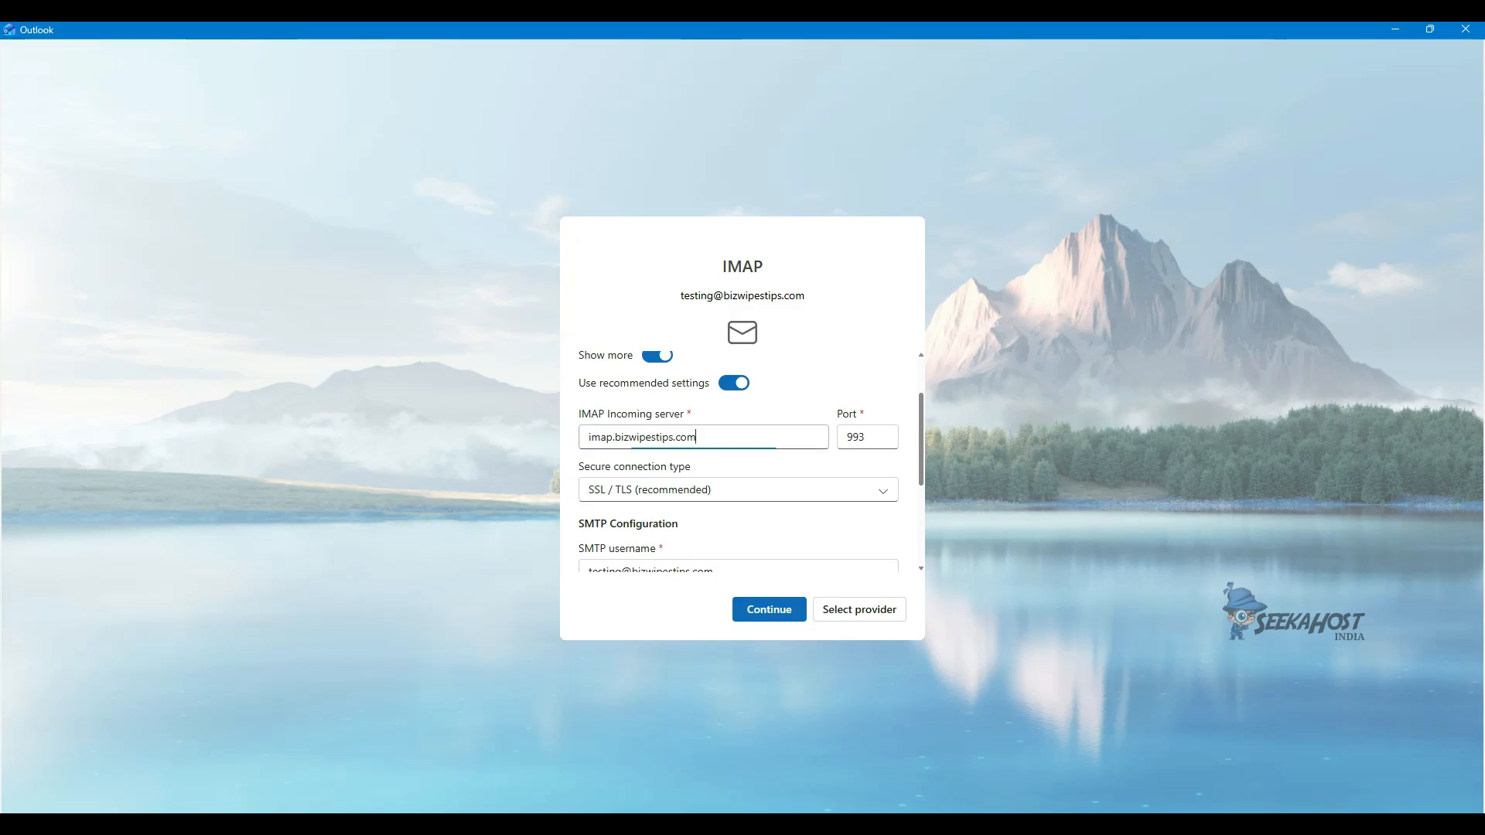
{"action": "scroll", "coordinate": [750, 462], "scroll_direction": "down", "scroll_amount": 1}
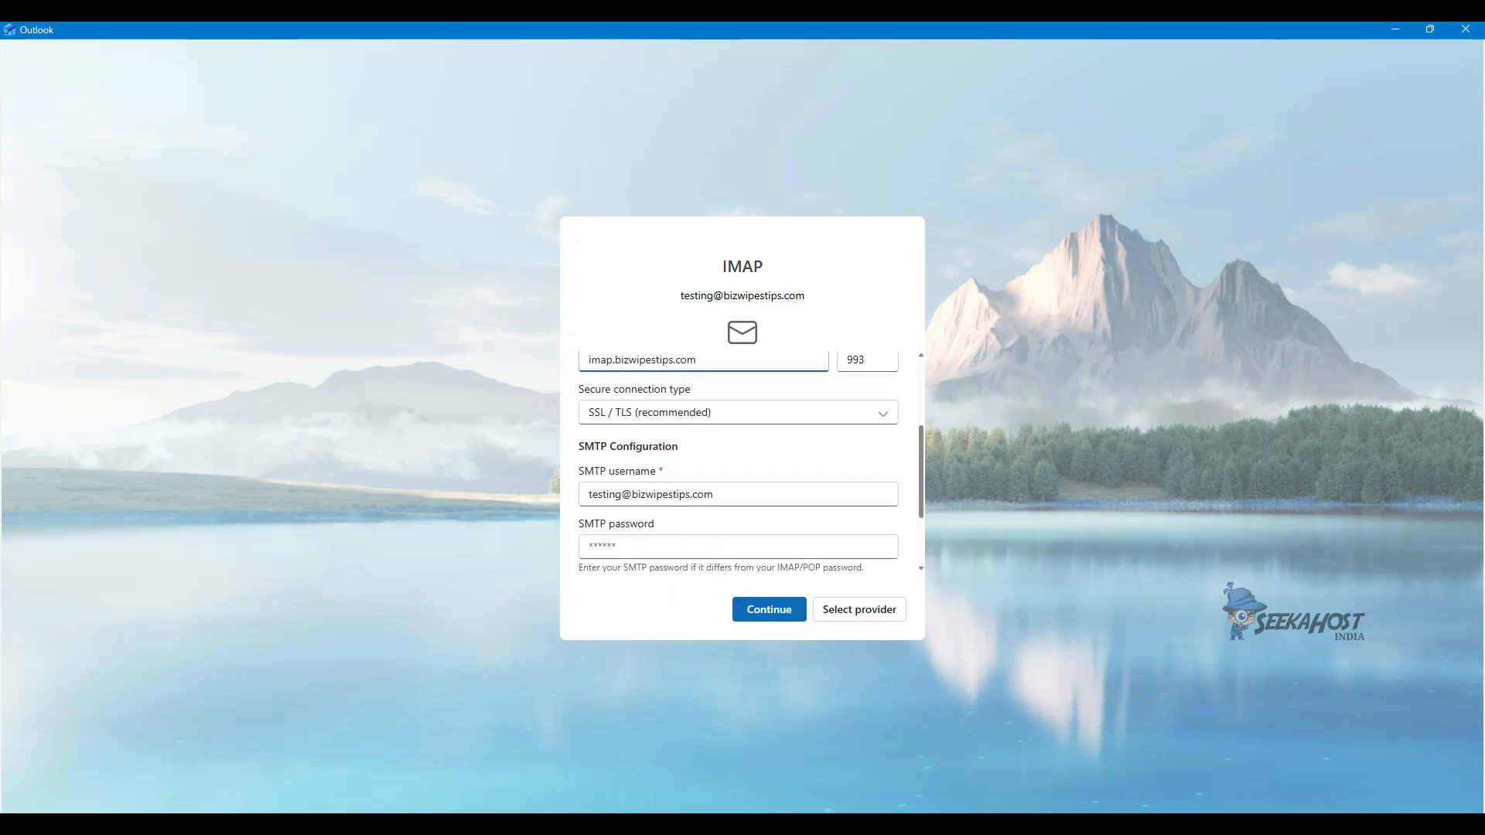
{"action": "scroll", "coordinate": [738, 462], "scroll_direction": "down", "scroll_amount": 2}
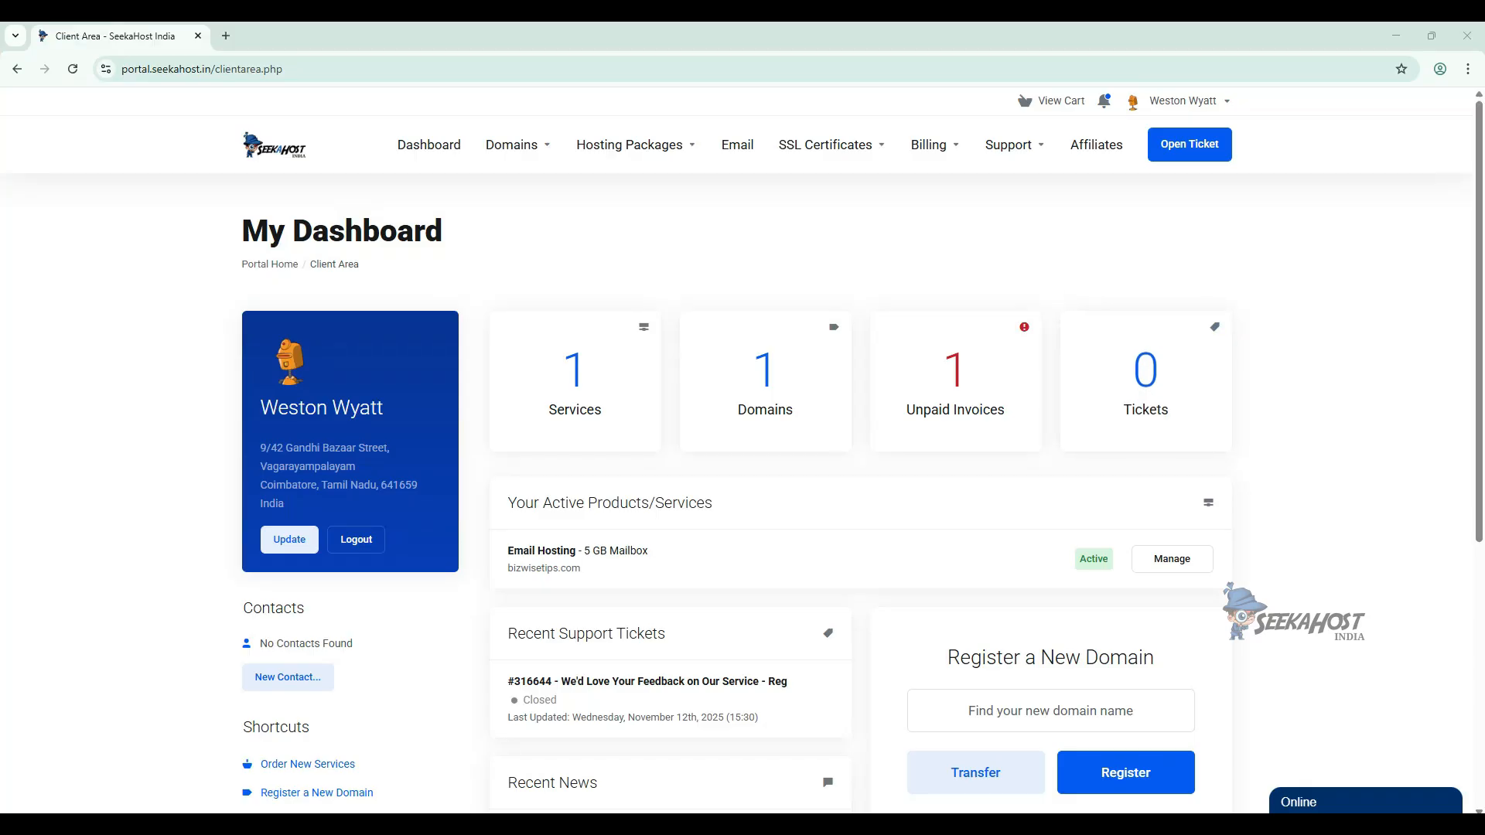
In the SeekaHost client portal's email history, open "Mail Hosting Order Details - SeekaHost India" at its Email Client Configuration section
{"action": "left_click", "coordinate": [1183, 100]}
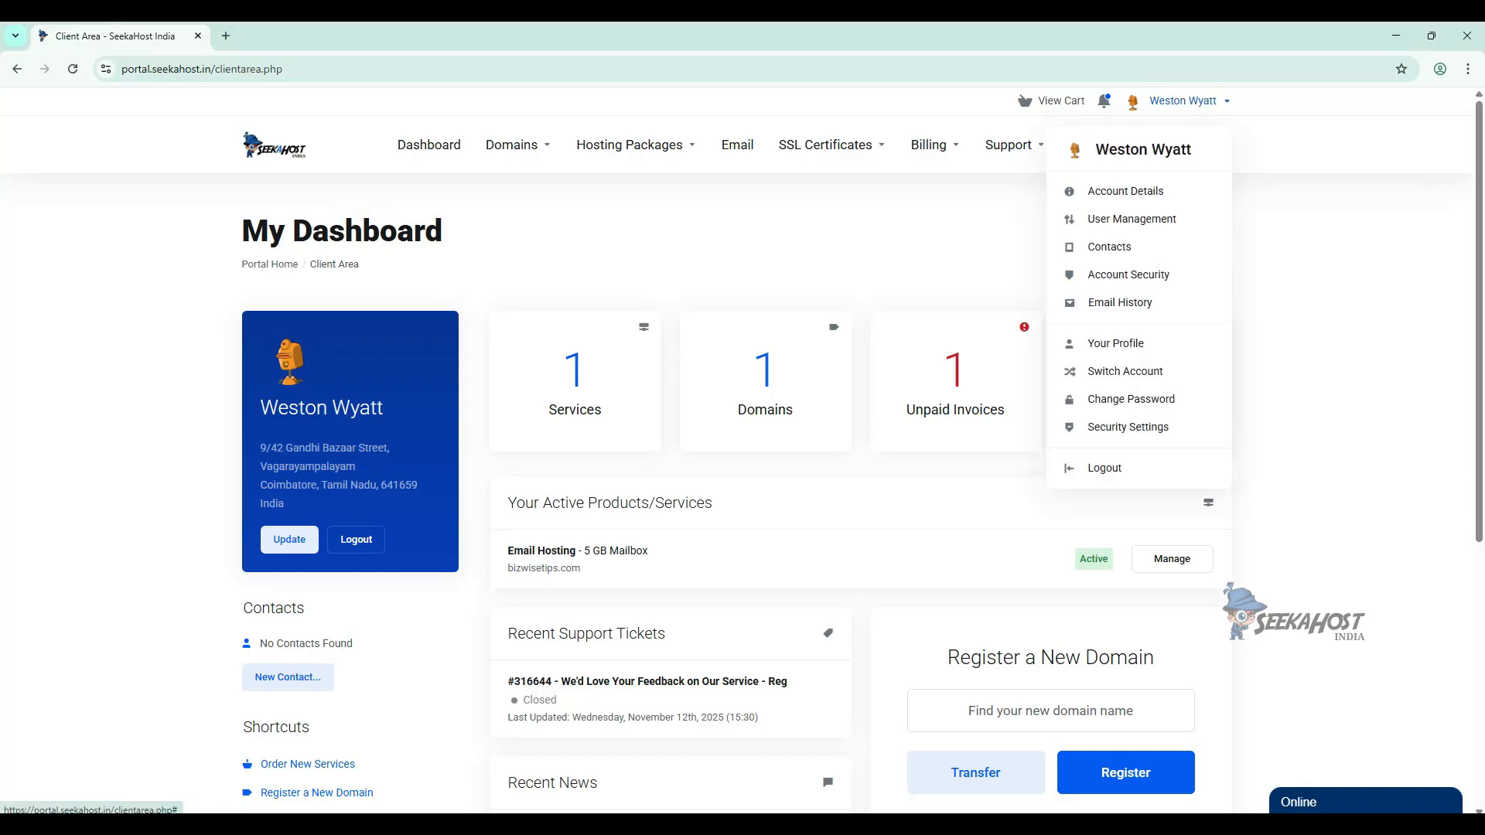
{"action": "left_click", "coordinate": [1129, 302]}
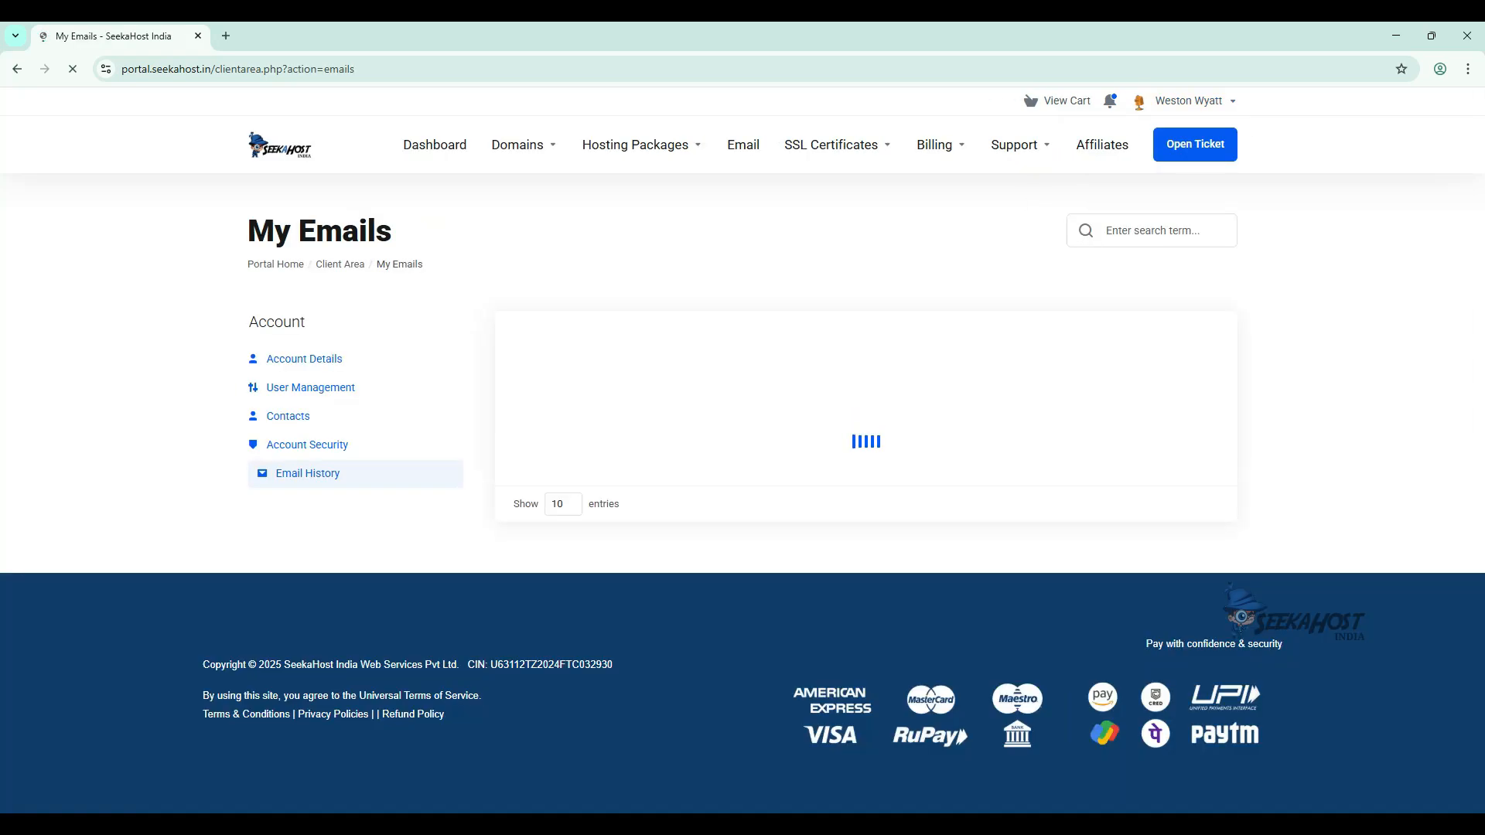
{"action": "scroll", "coordinate": [228, 107], "scroll_direction": "down", "scroll_amount": 4}
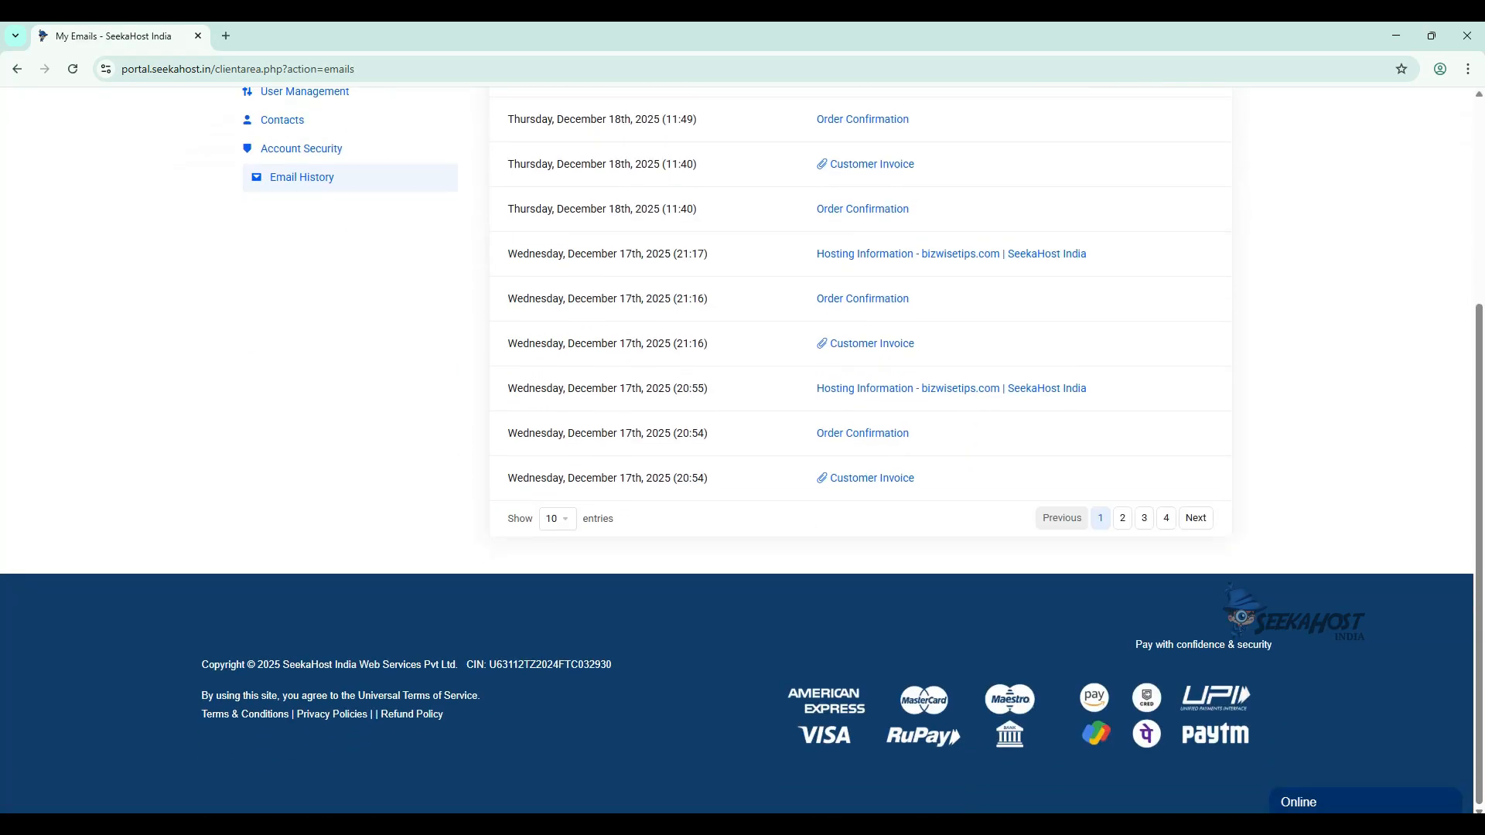
{"action": "scroll", "coordinate": [227, 106], "scroll_direction": "up", "scroll_amount": 3}
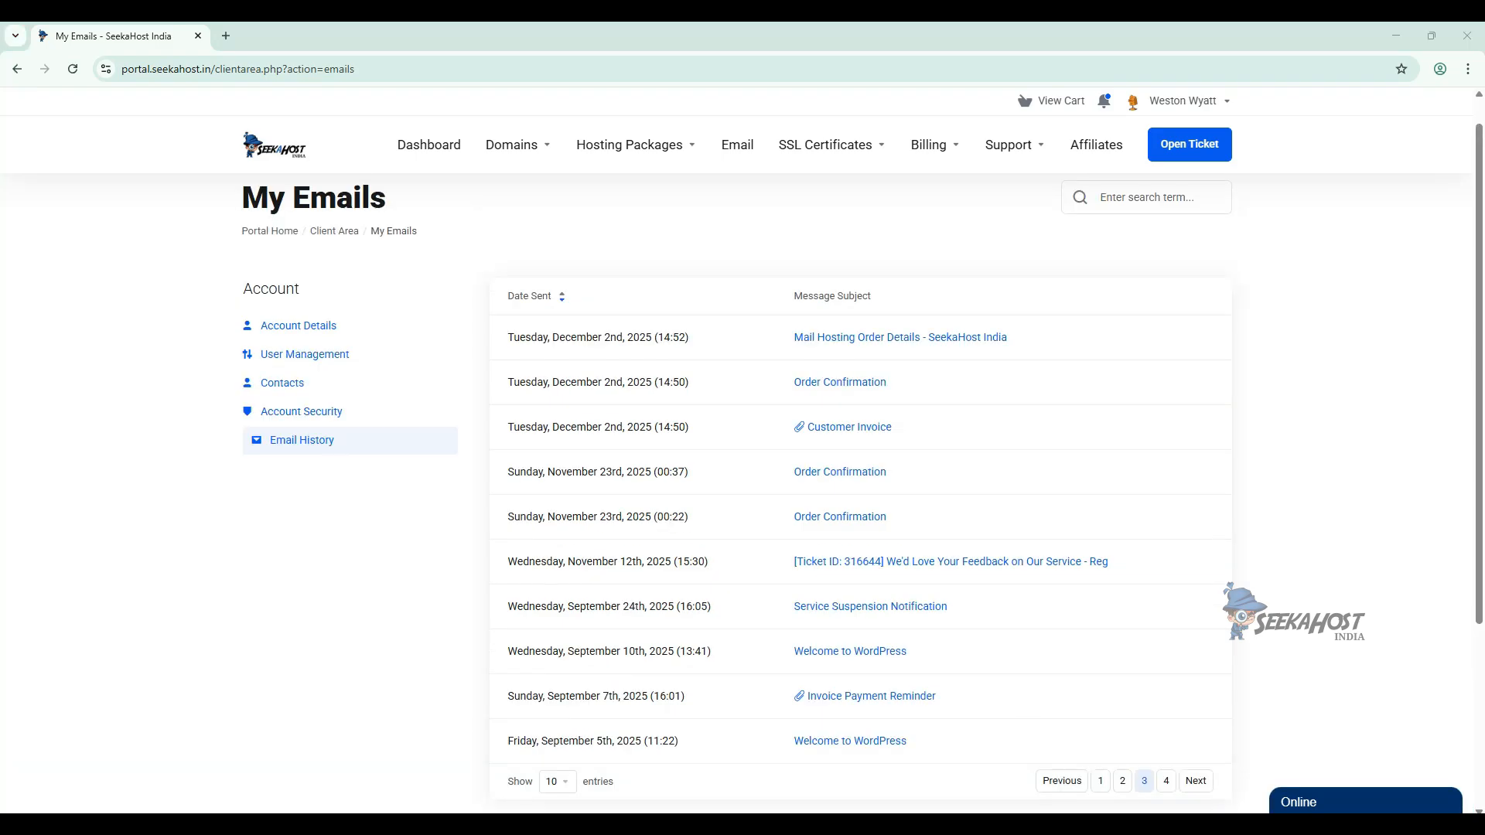
{"action": "left_click", "coordinate": [900, 337]}
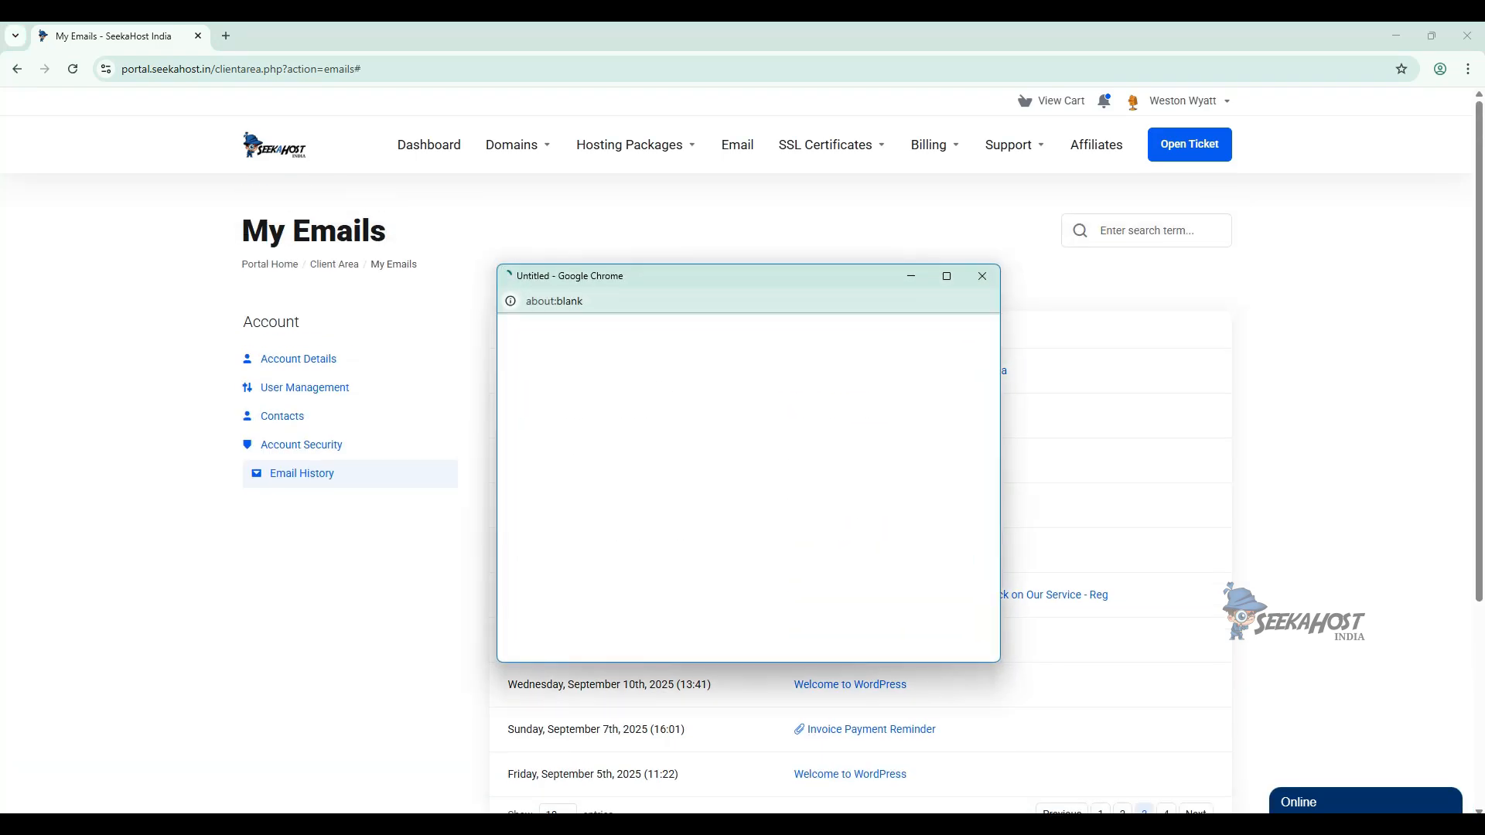
{"action": "scroll", "coordinate": [743, 480], "scroll_direction": "down", "scroll_amount": 8}
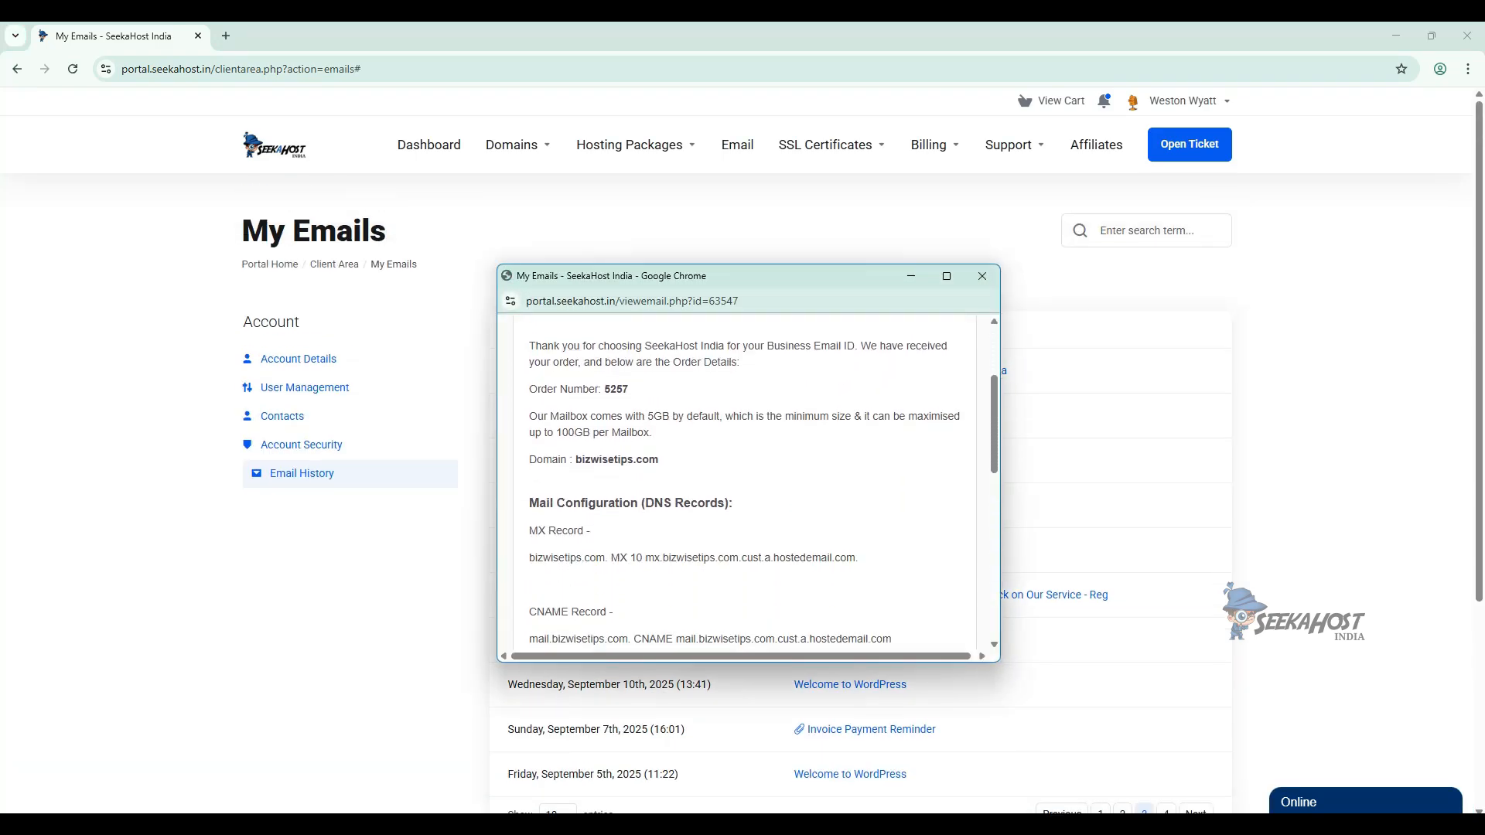
{"action": "scroll", "coordinate": [742, 479], "scroll_direction": "down", "scroll_amount": 3}
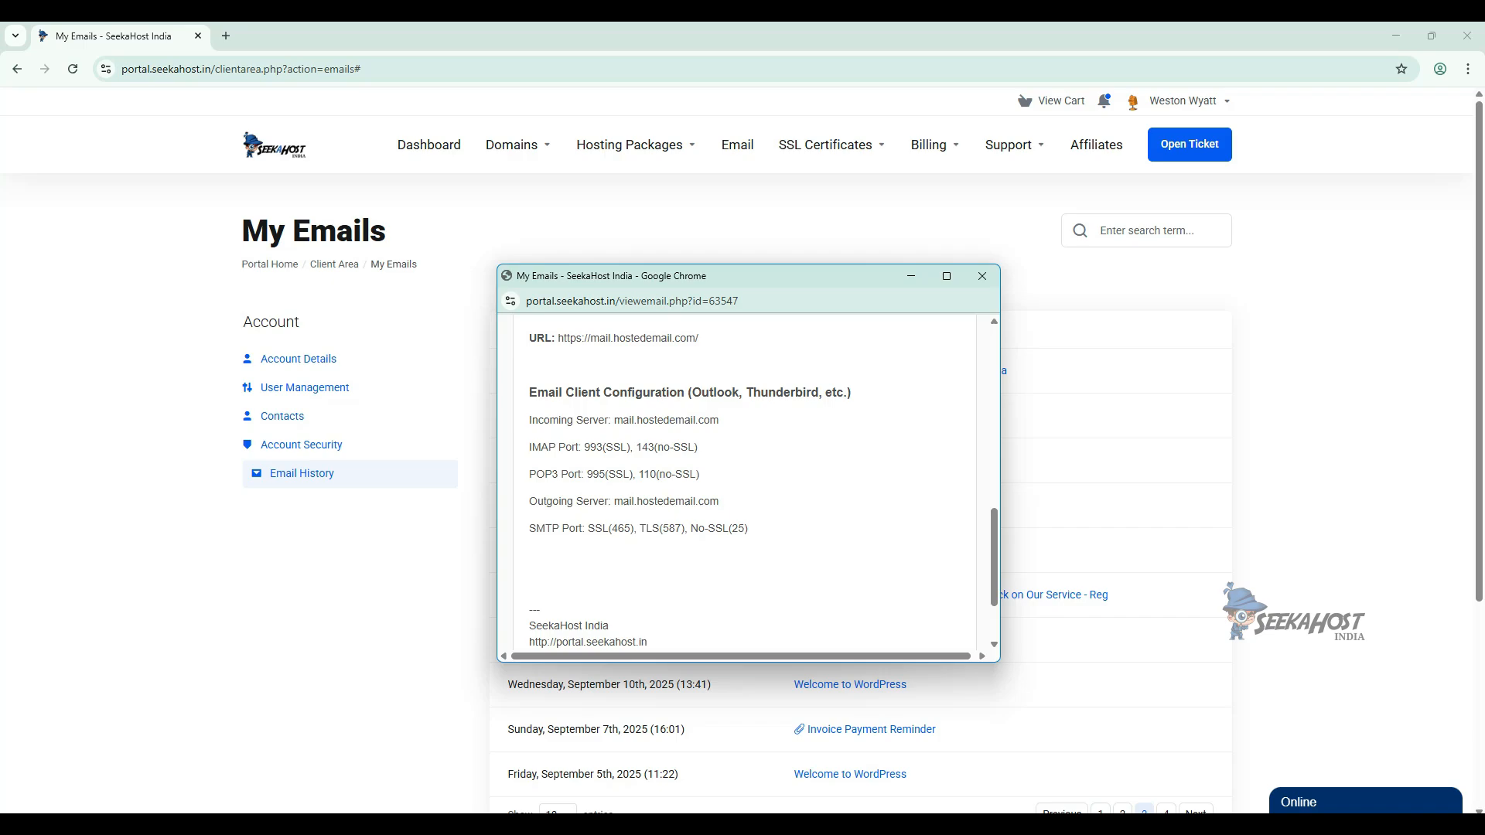
Copy the incoming server mail.hostedemail.com from the hosting email and set it as the IMAP incoming server in Outlook
{"action": "left_click_drag", "start_coordinate": [719, 420], "coordinate": [614, 420]}
{"action": "key", "text": "ctrl+c"}
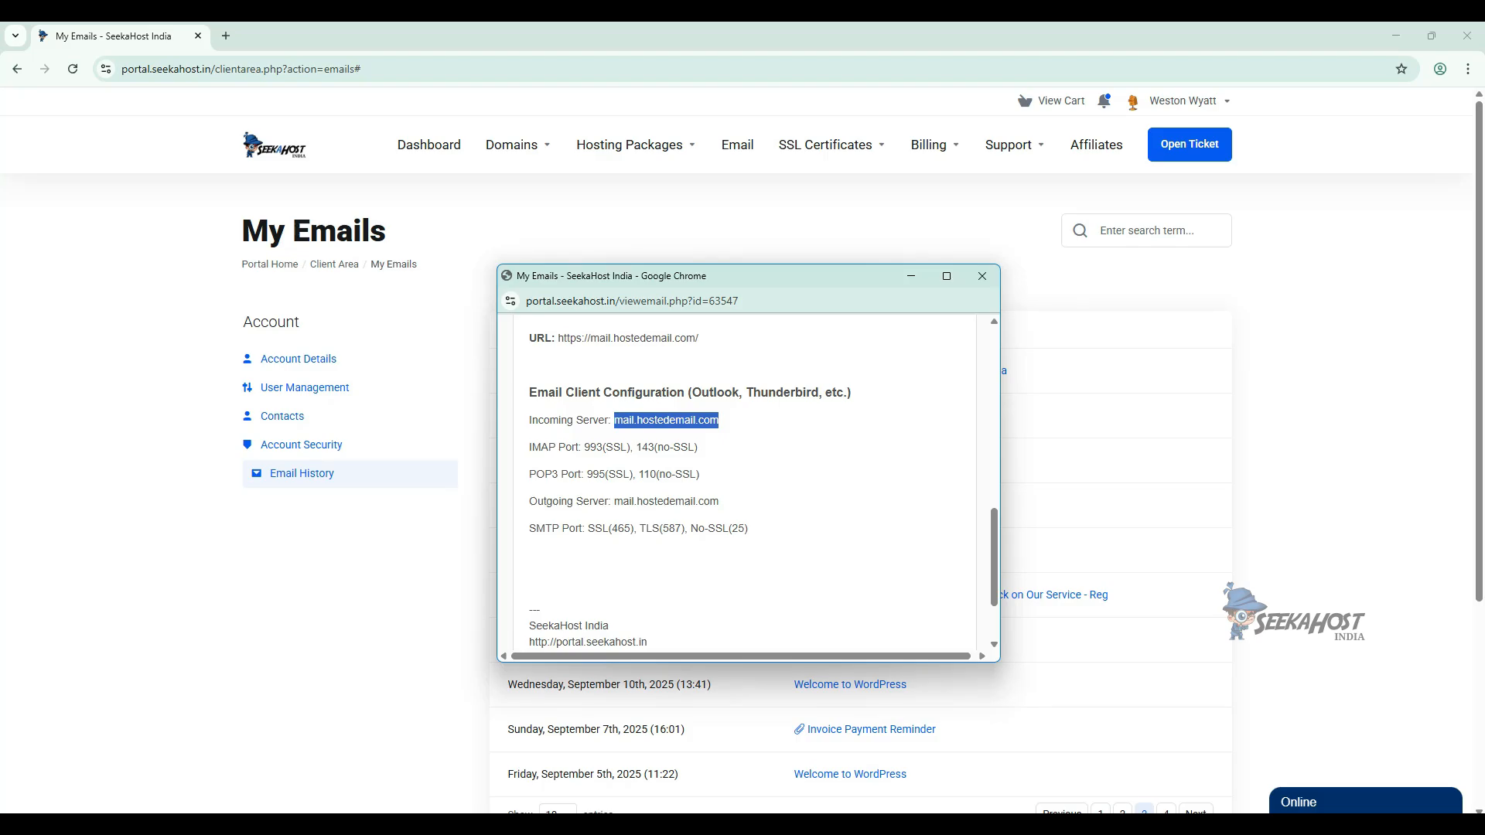
{"action": "key", "text": "alt+Tab"}
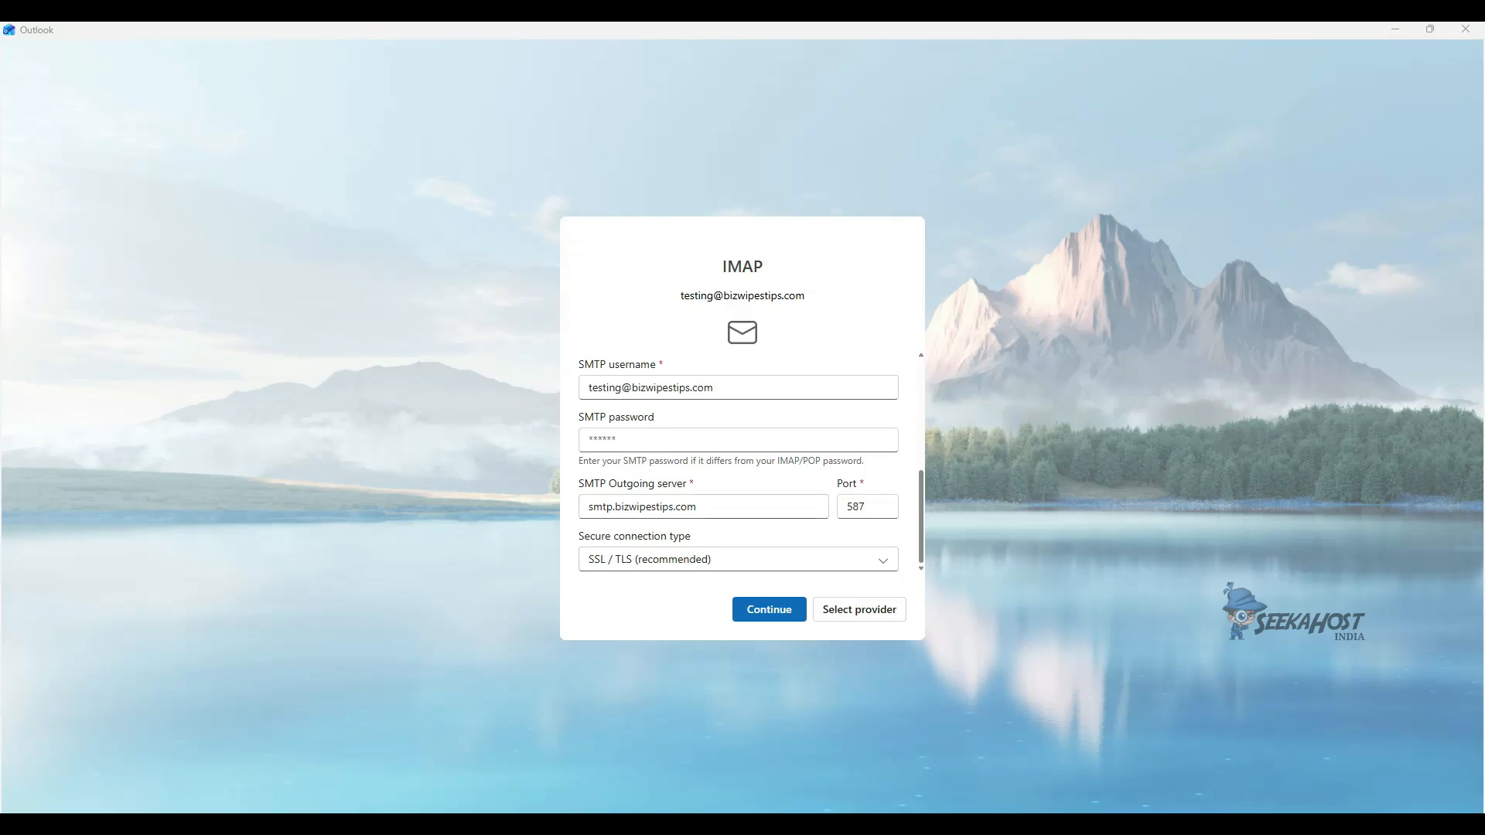
{"action": "scroll", "coordinate": [739, 464], "scroll_direction": "up", "scroll_amount": 4}
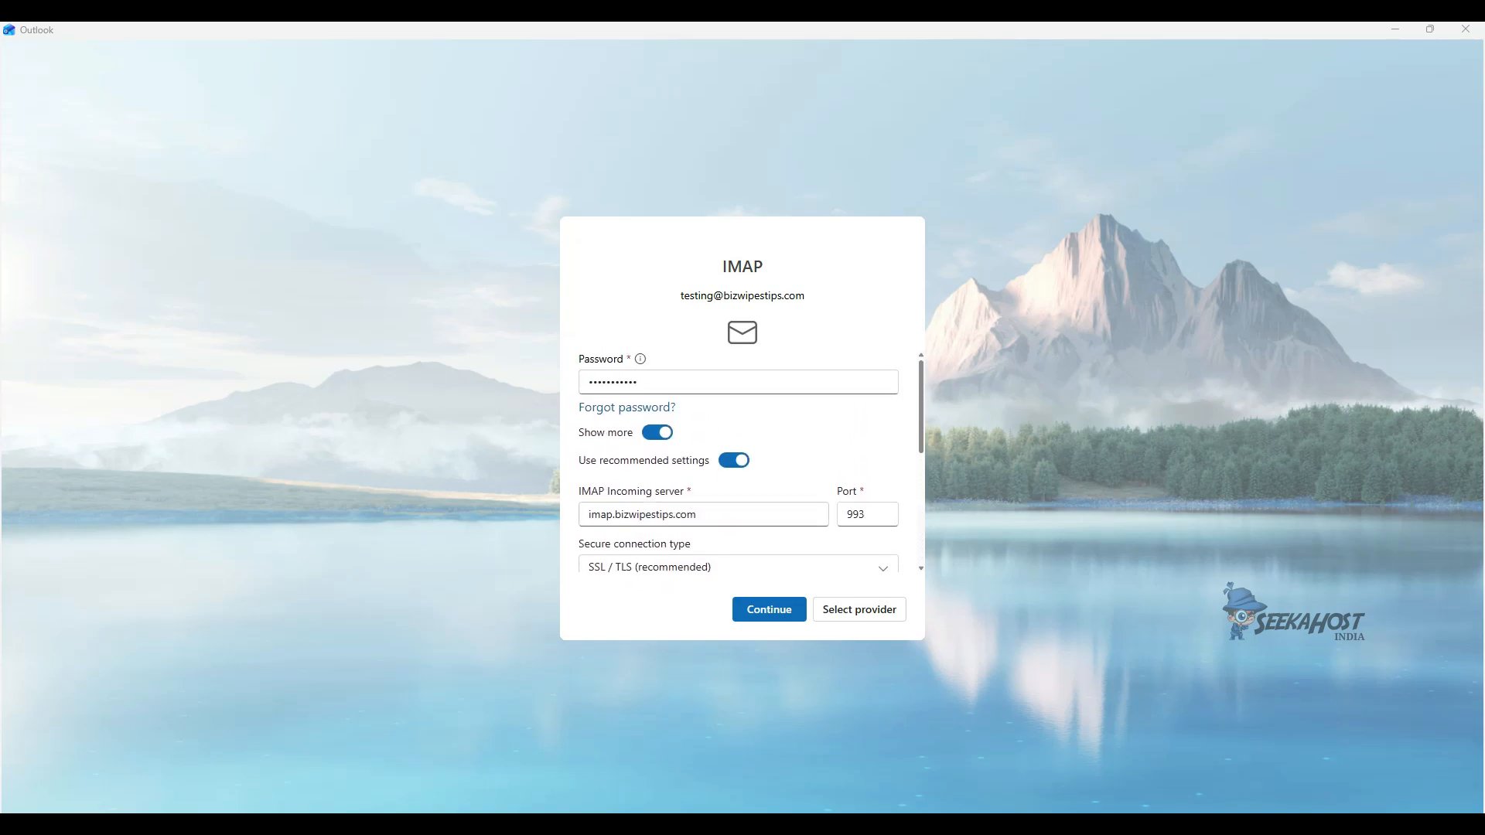
{"action": "double_click", "coordinate": [646, 514]}
{"action": "key", "text": "ctrl+v"}
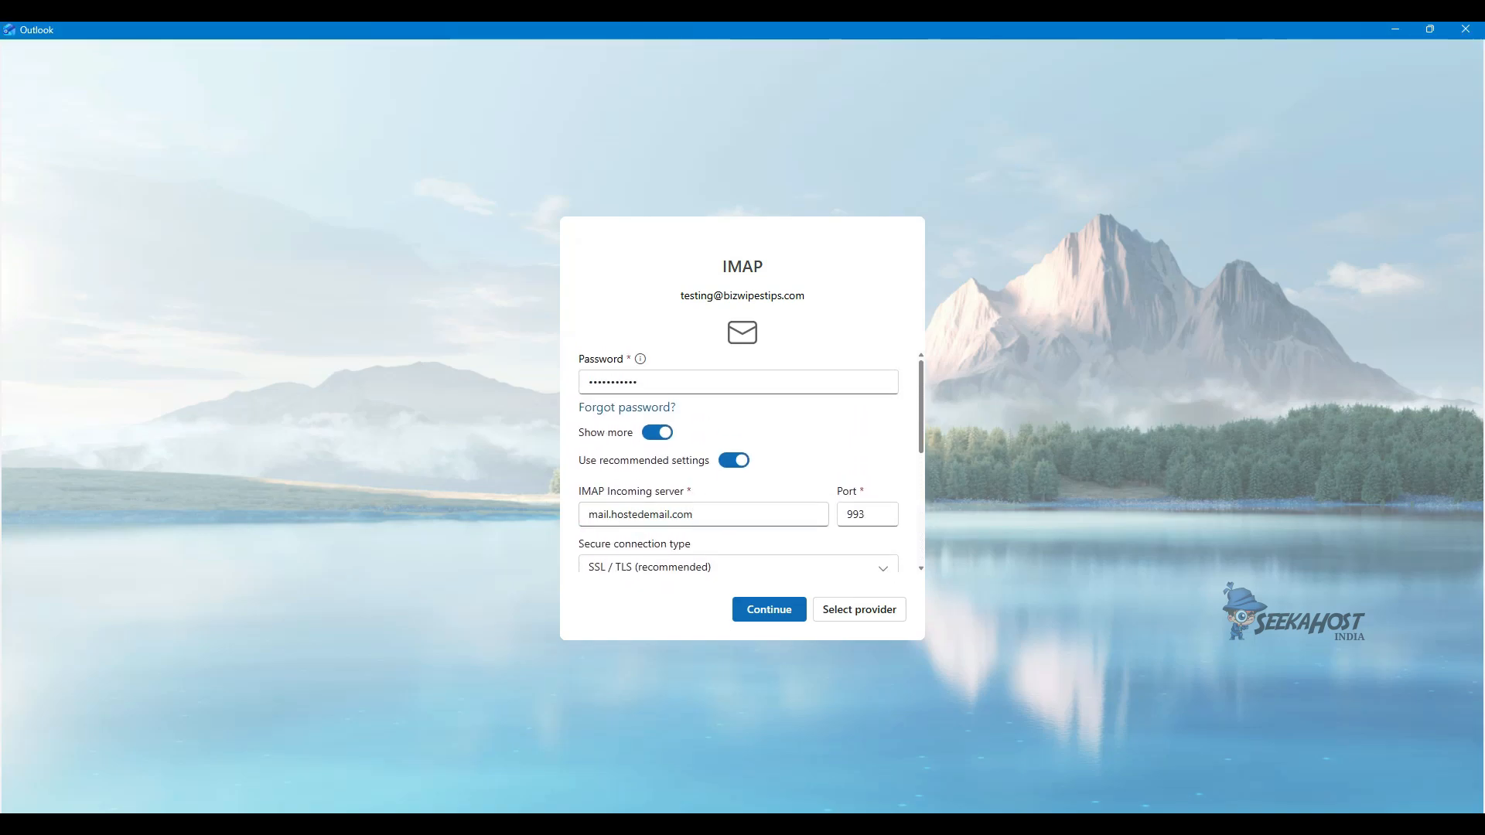
Check the IMAP SSL port in the portal's hosting email and return to the Outlook account form
{"action": "key", "text": "alt+Tab"}
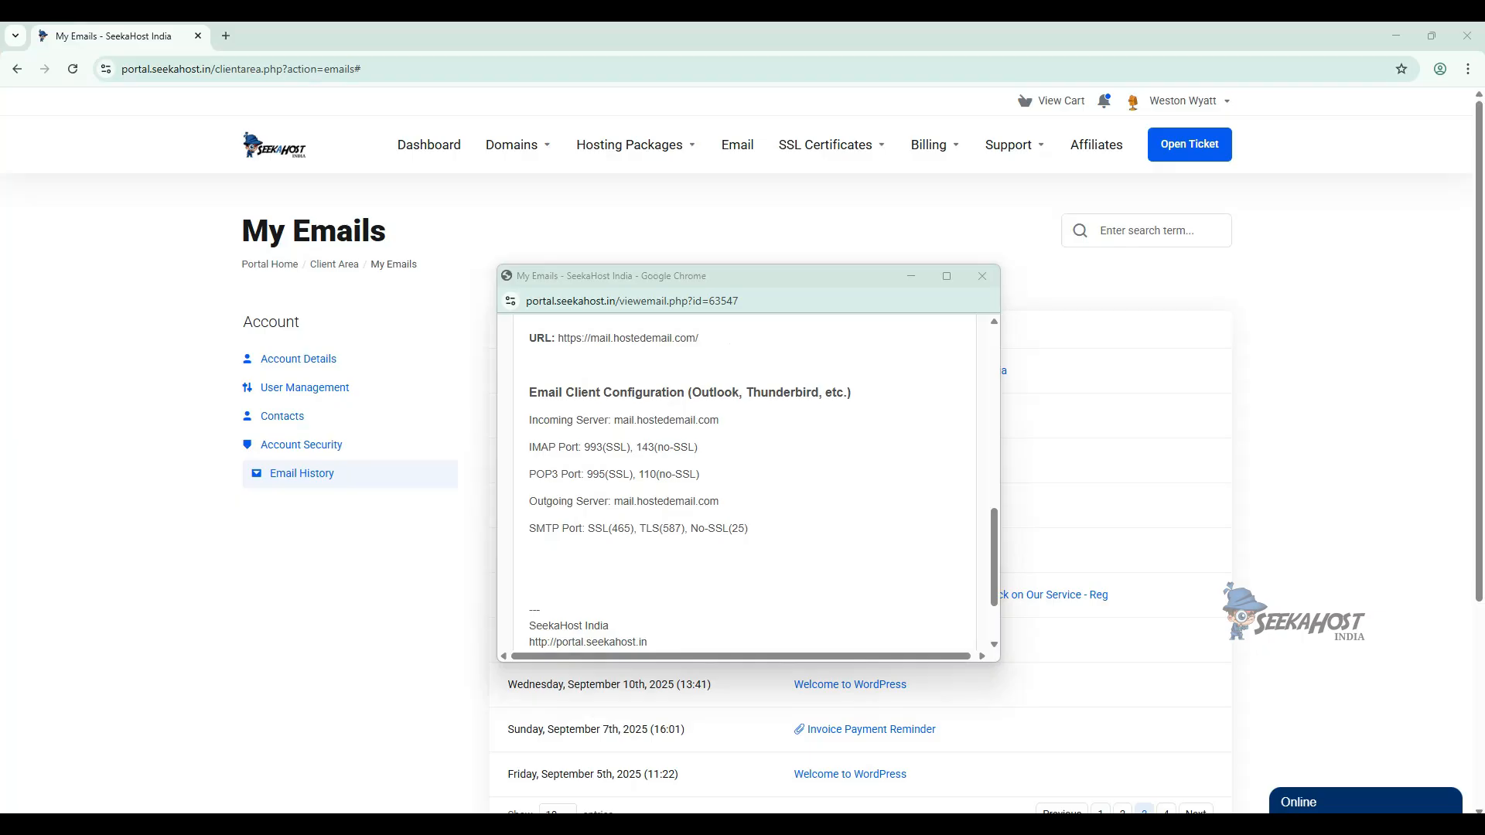
{"action": "double_click", "coordinate": [593, 447]}
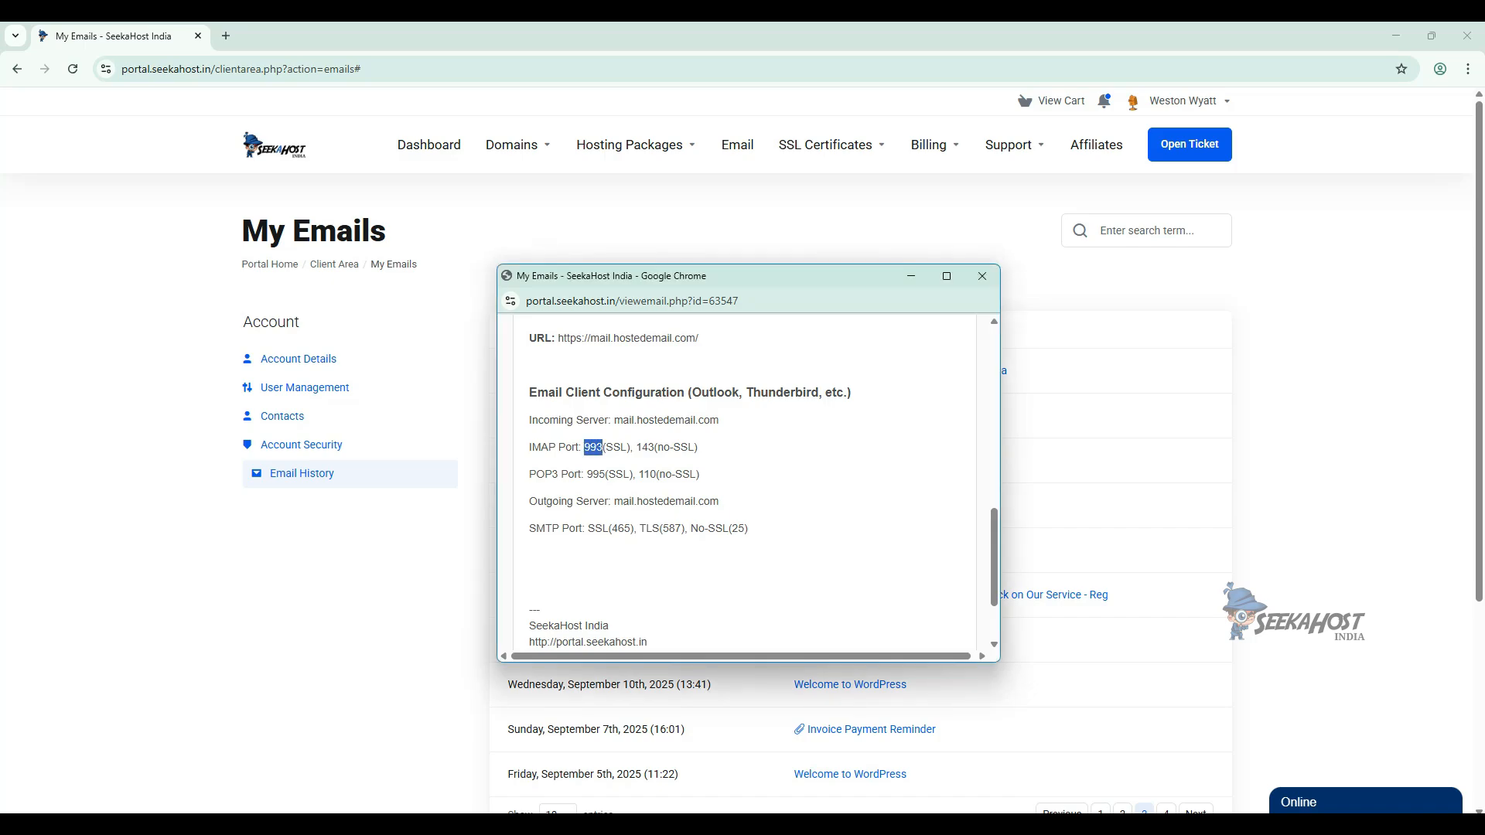
{"action": "left_click", "coordinate": [593, 447]}
{"action": "key", "text": "alt+Tab"}
Set the SMTP outgoing server to mail.hostedemail.com
{"action": "scroll", "coordinate": [738, 460], "scroll_direction": "down", "scroll_amount": 3}
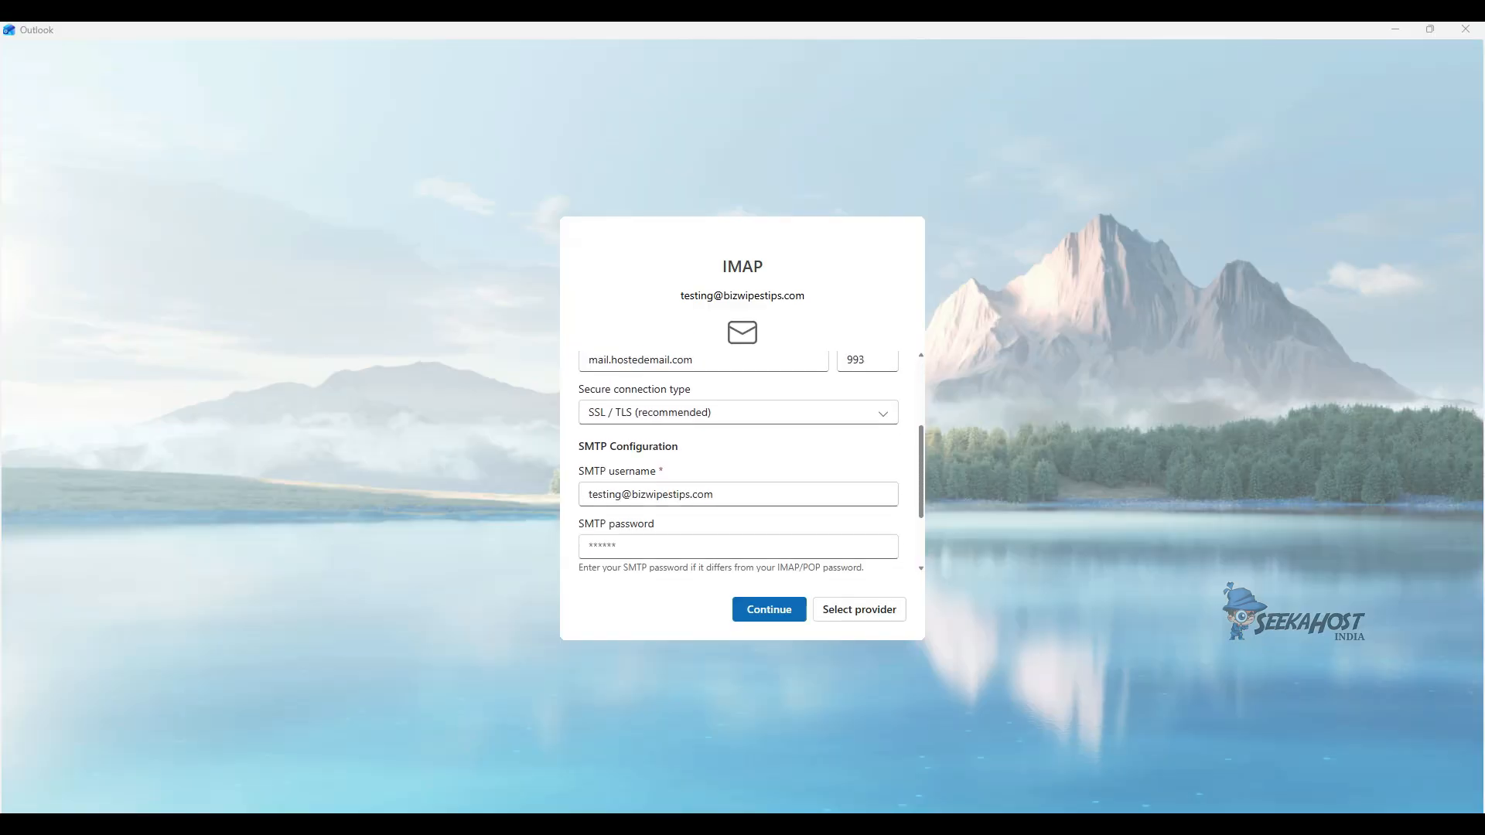
{"action": "scroll", "coordinate": [738, 462], "scroll_direction": "down", "scroll_amount": 2}
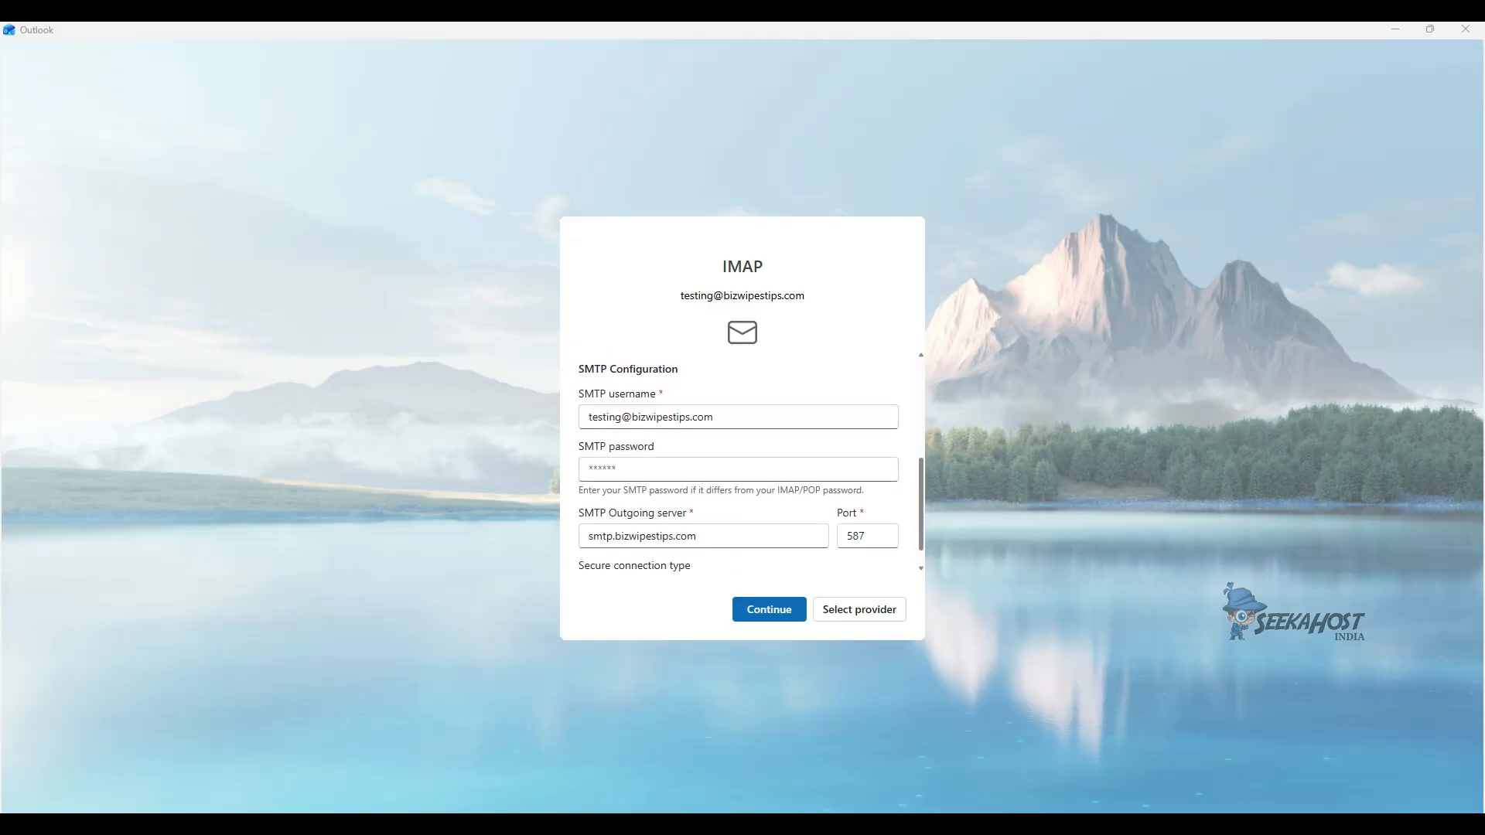
{"action": "scroll", "coordinate": [738, 462], "scroll_direction": "up", "scroll_amount": 2}
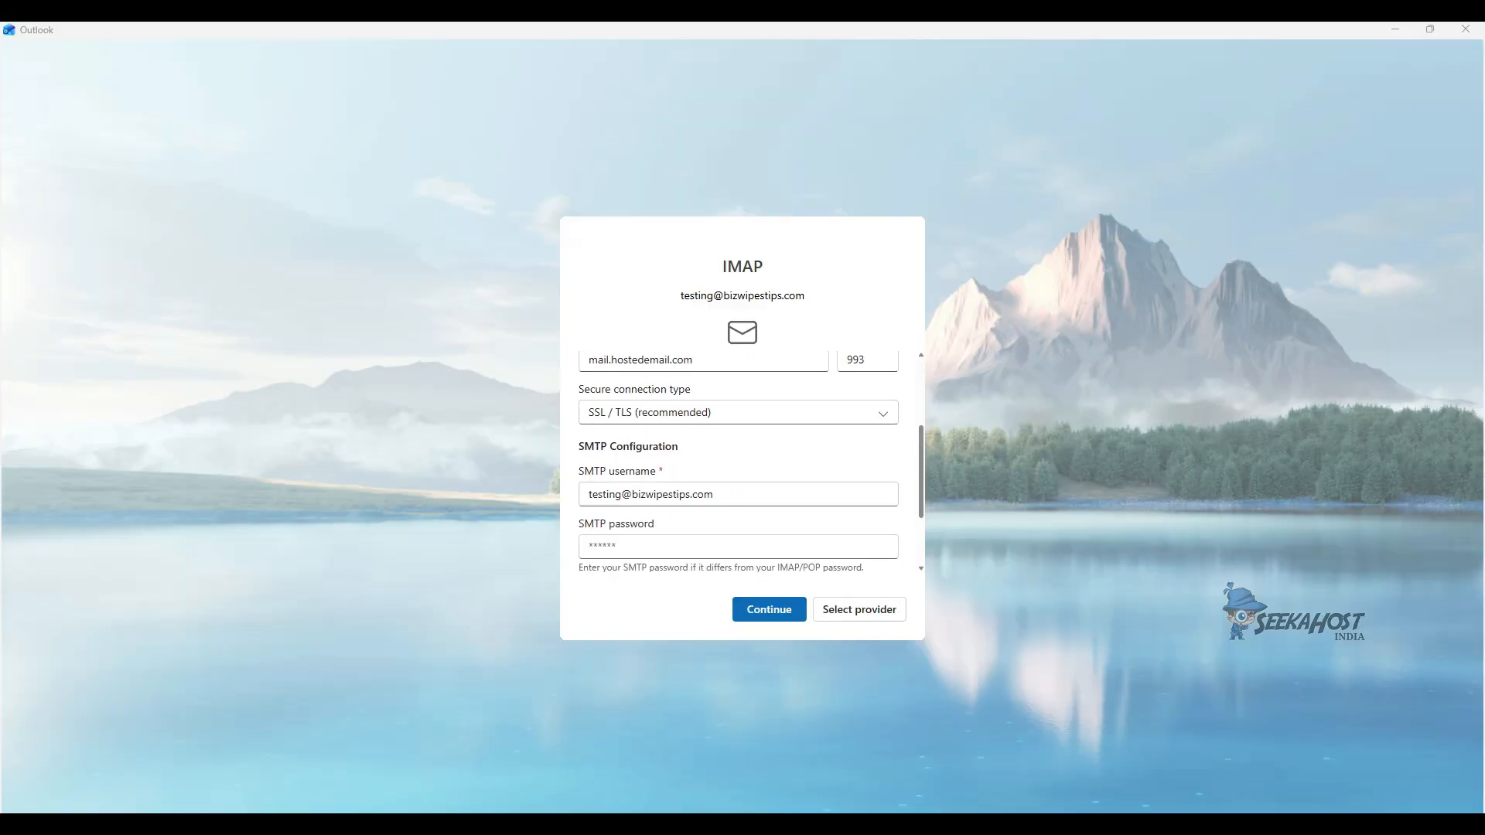
{"action": "triple_click", "coordinate": [650, 494]}
{"action": "left_click", "coordinate": [651, 546]}
{"action": "scroll", "coordinate": [739, 461], "scroll_direction": "down", "scroll_amount": 2}
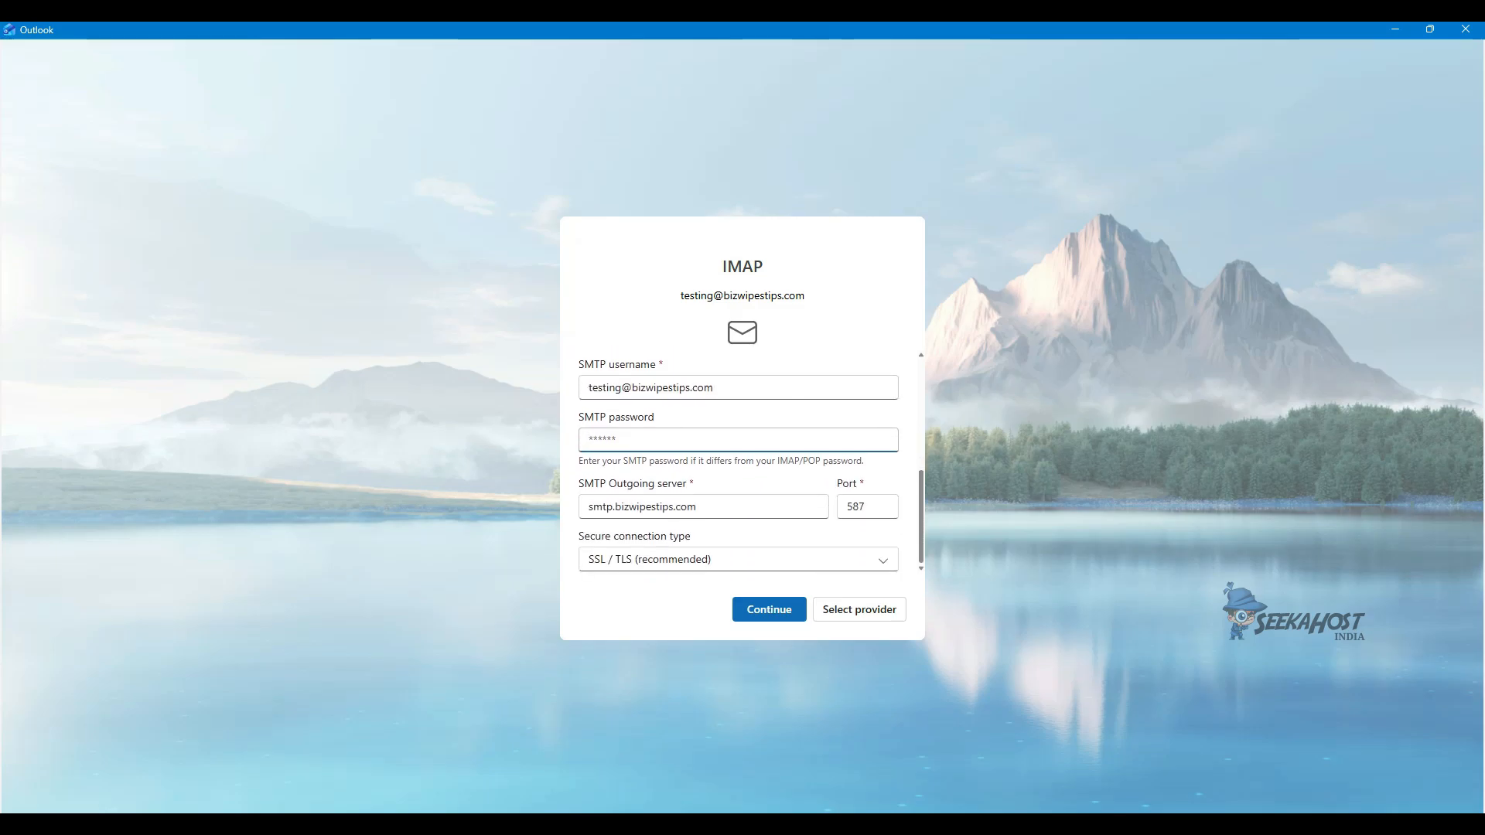
{"action": "key", "text": "Tab"}
{"action": "key", "text": "ctrl+v"}
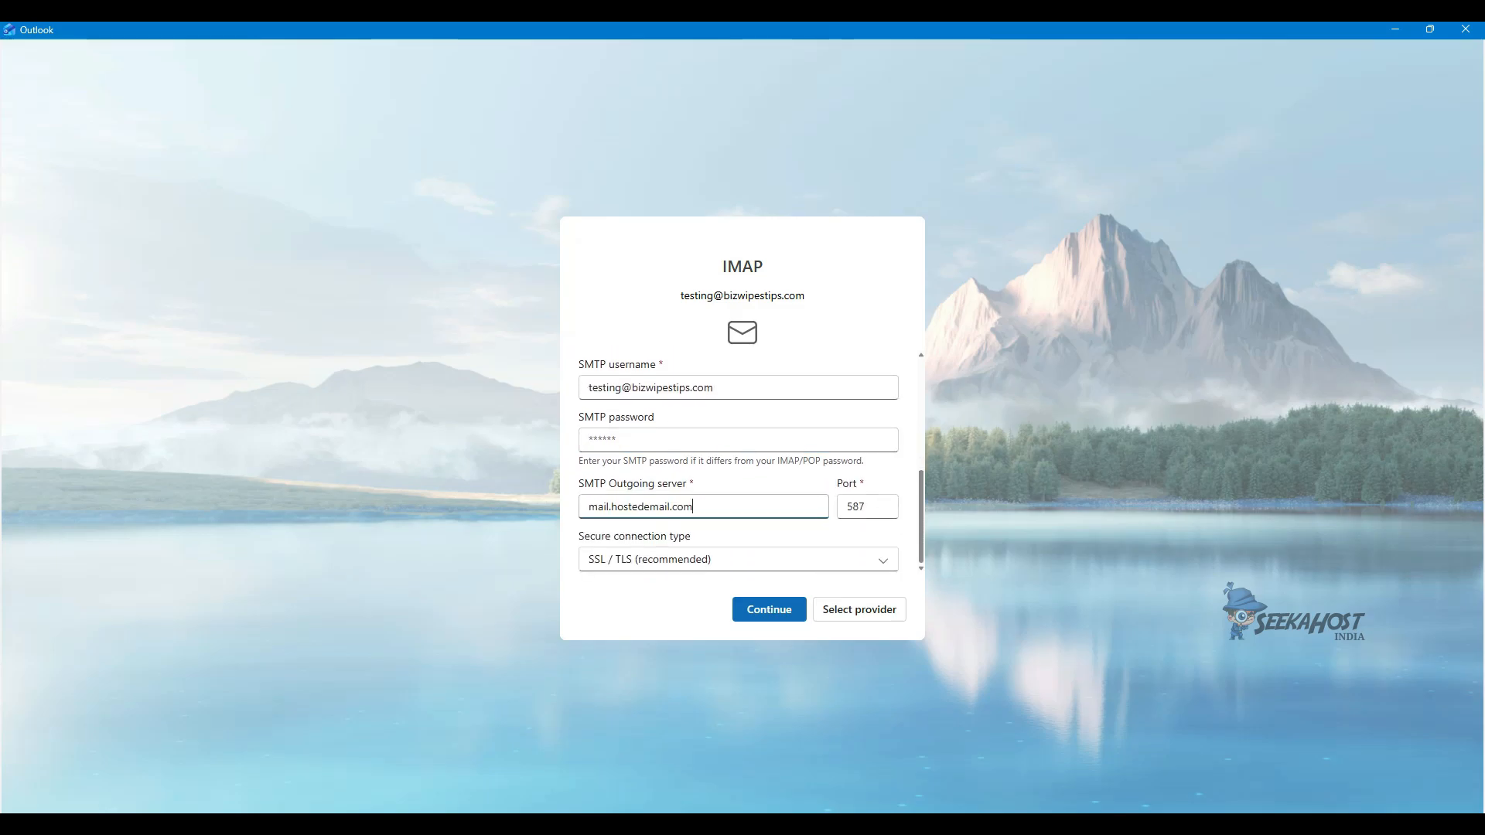
Look up the SMTP SSL port in the portal's hosting email and set the outgoing port to 465 in Outlook
{"action": "left_click", "coordinate": [860, 507]}
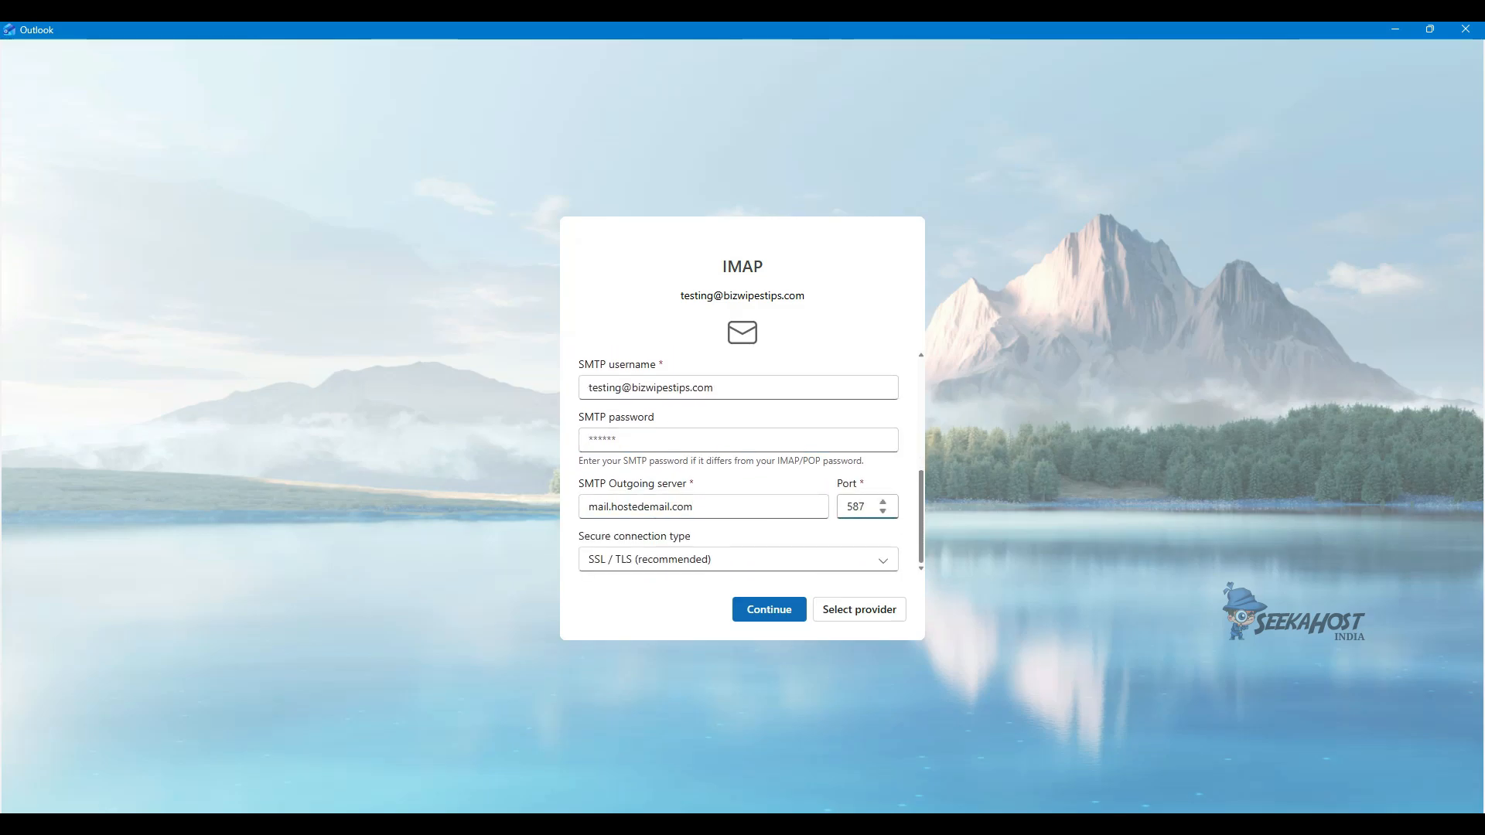
{"action": "key", "text": "alt+Tab"}
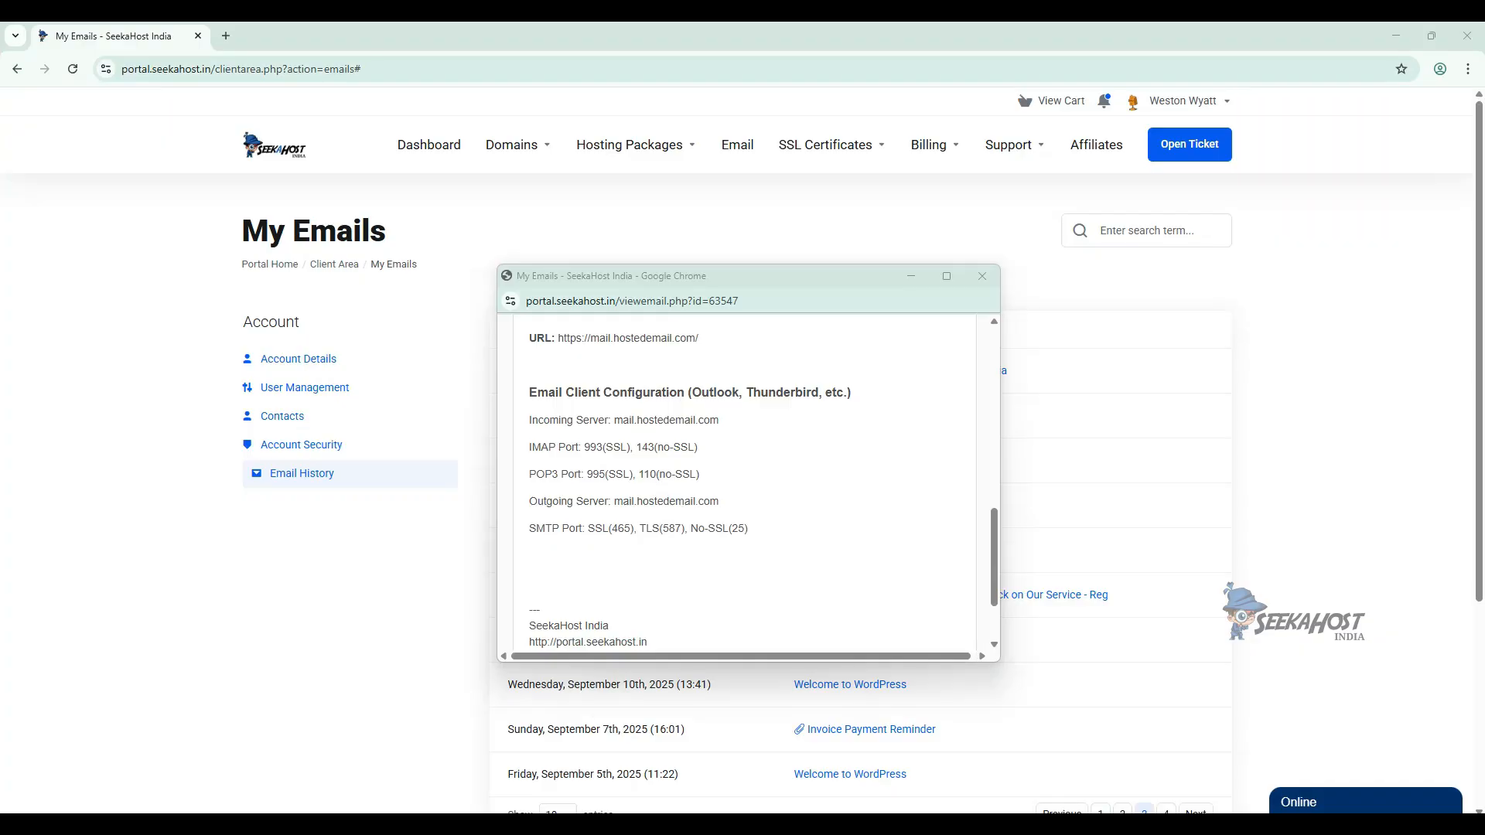
{"action": "double_click", "coordinate": [621, 529]}
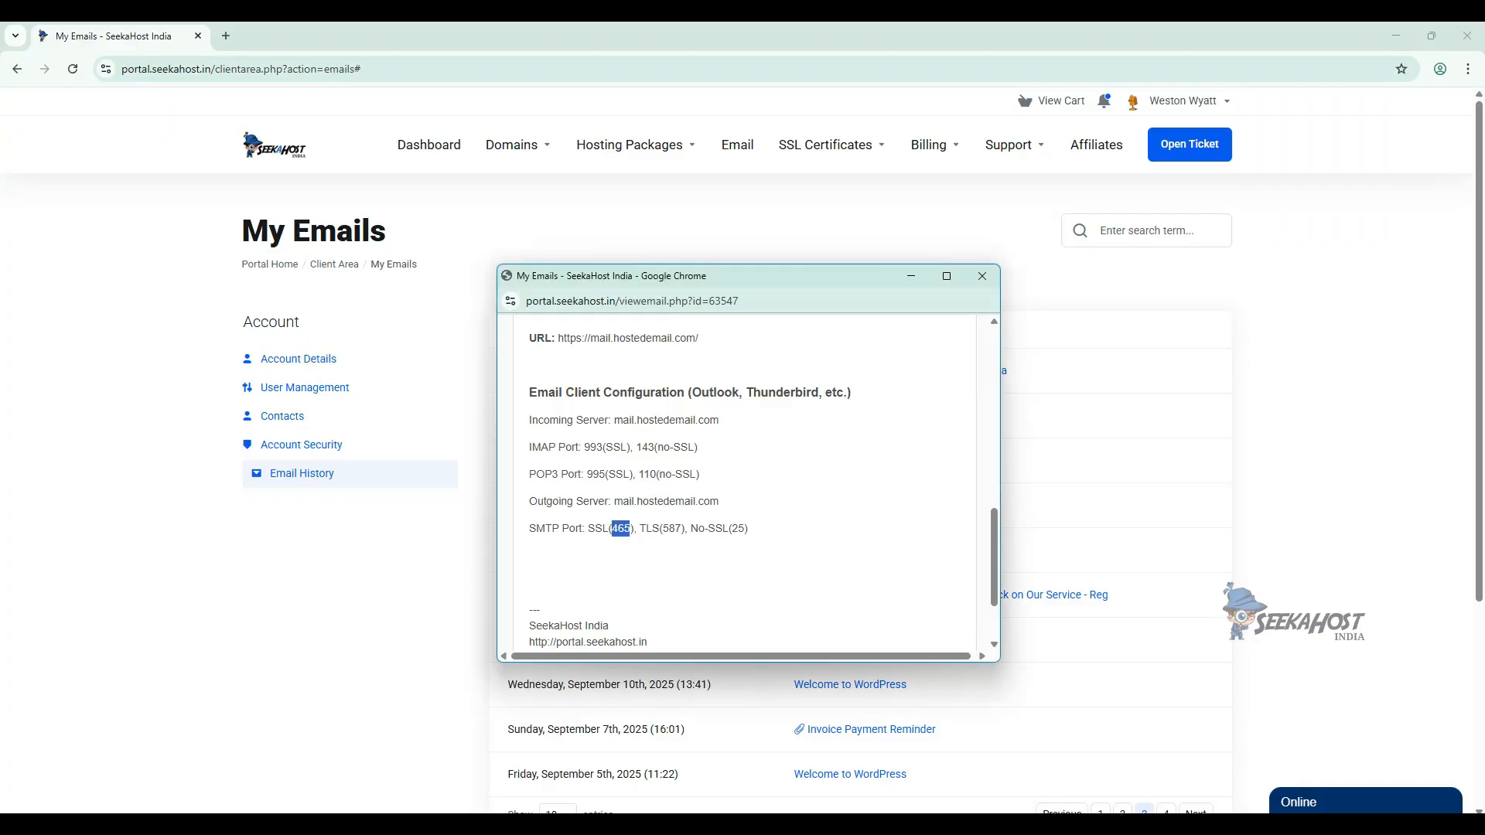
{"action": "key", "text": "alt+Tab"}
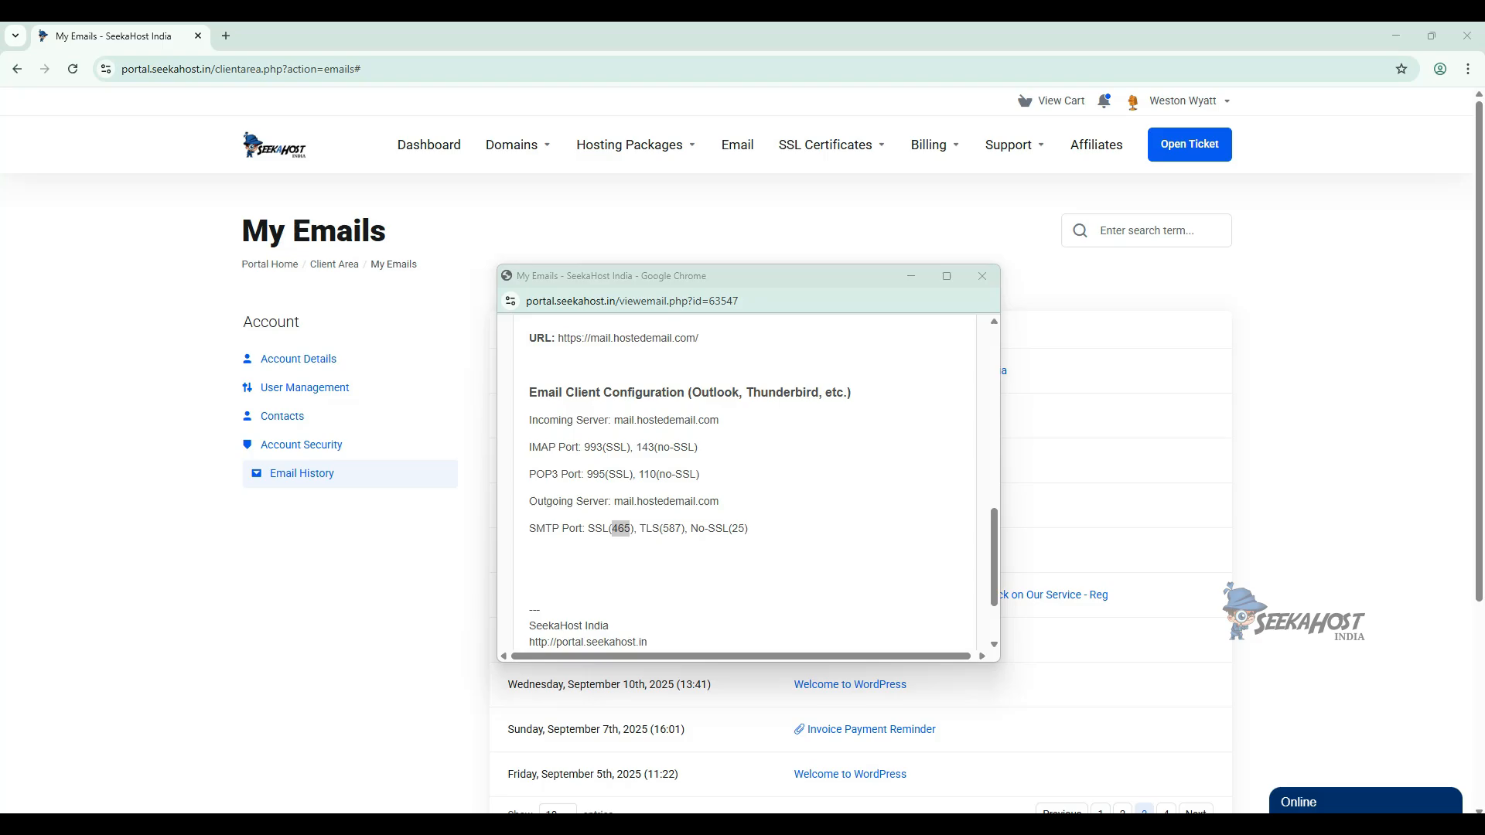
{"action": "key", "text": "alt+Tab"}
{"action": "type", "text": "465"}
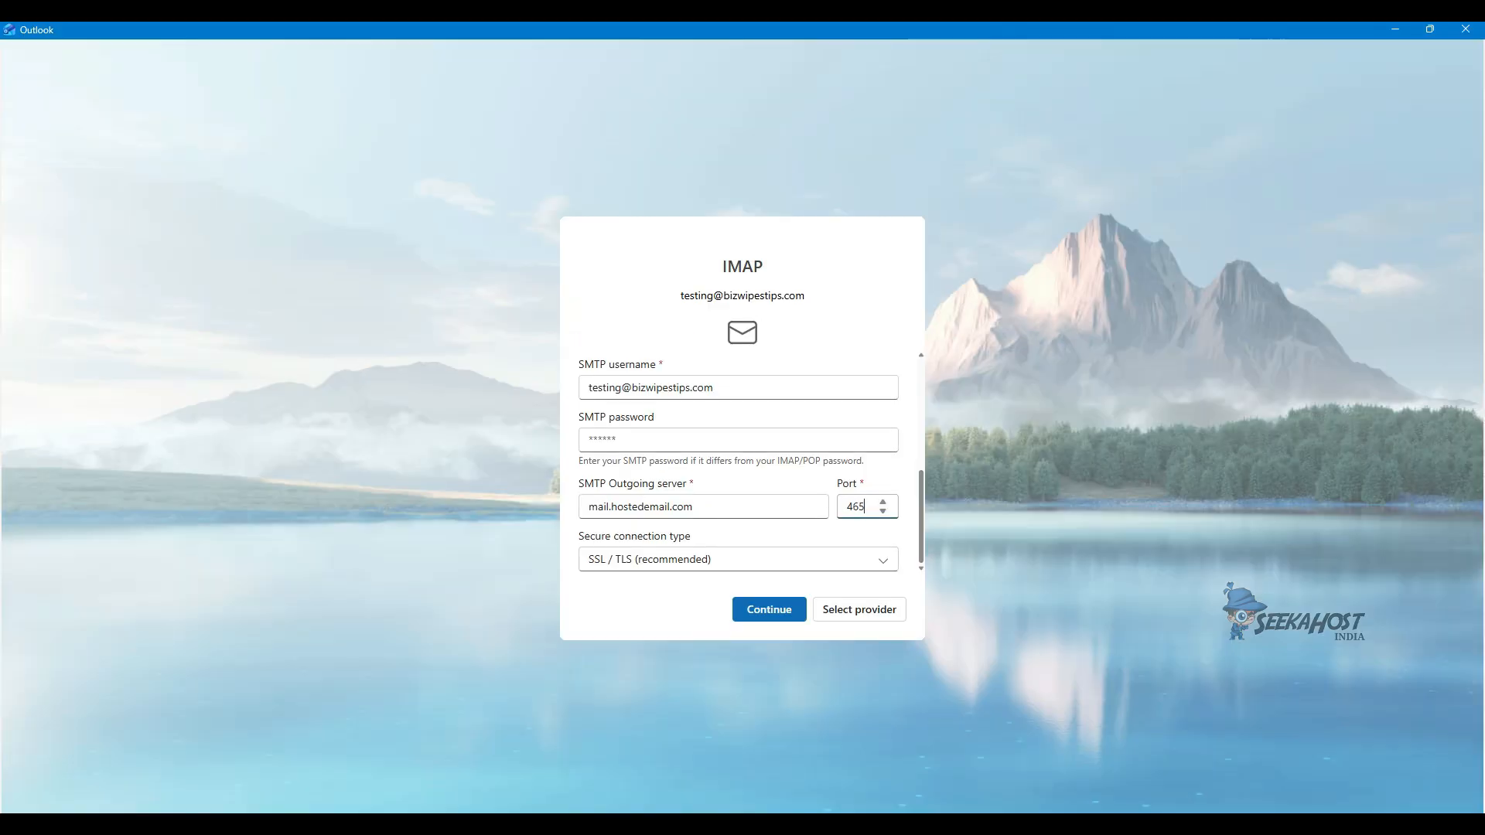
Enter the SMTP password, submit the IMAP account settings and agree to sync the account to the Microsoft Cloud
{"action": "left_click", "coordinate": [696, 440]}
{"action": "type", "text": "••••••"}
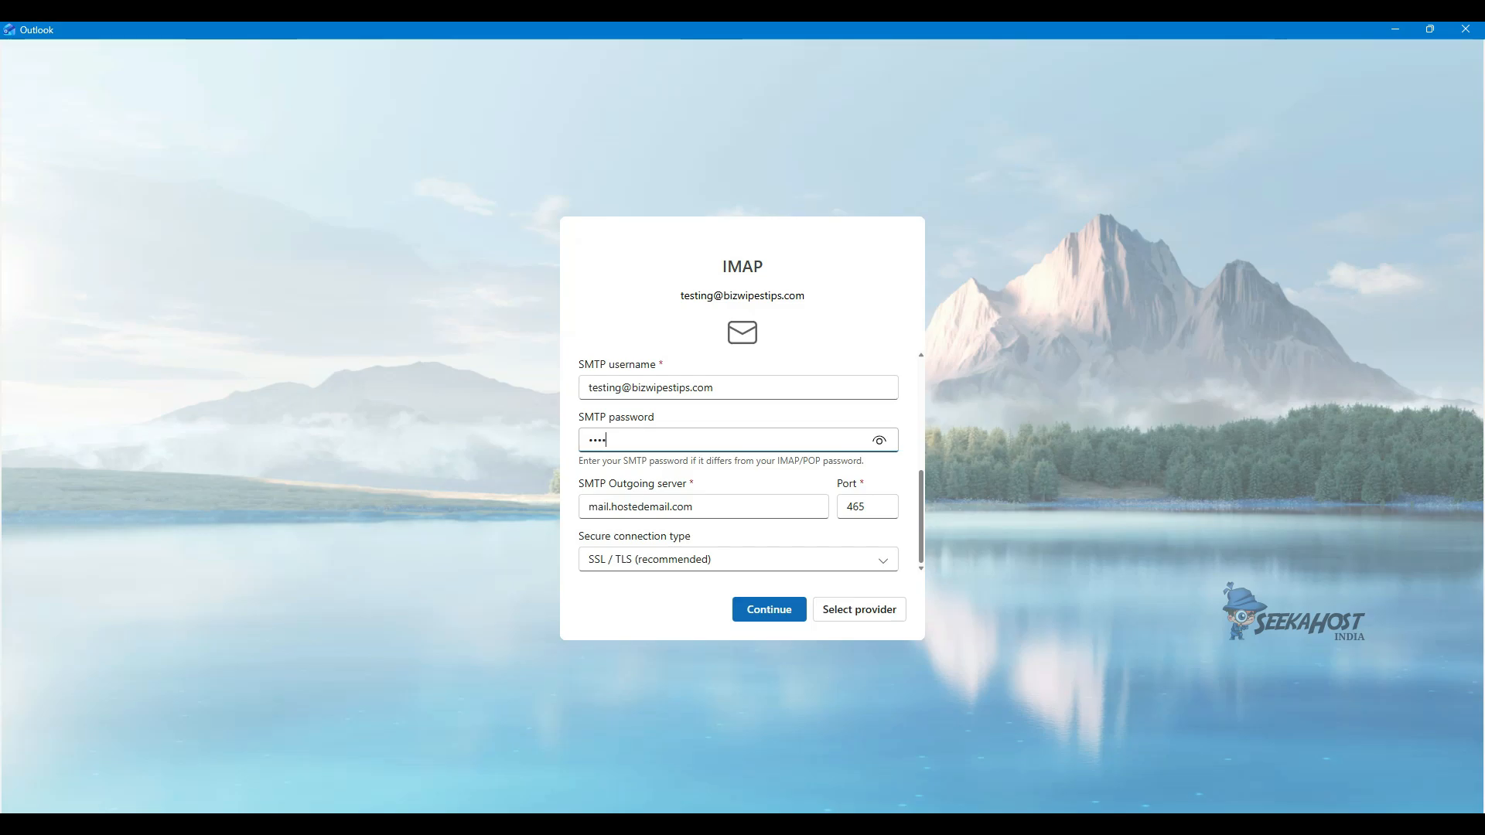
{"action": "type", "text": "•••••"}
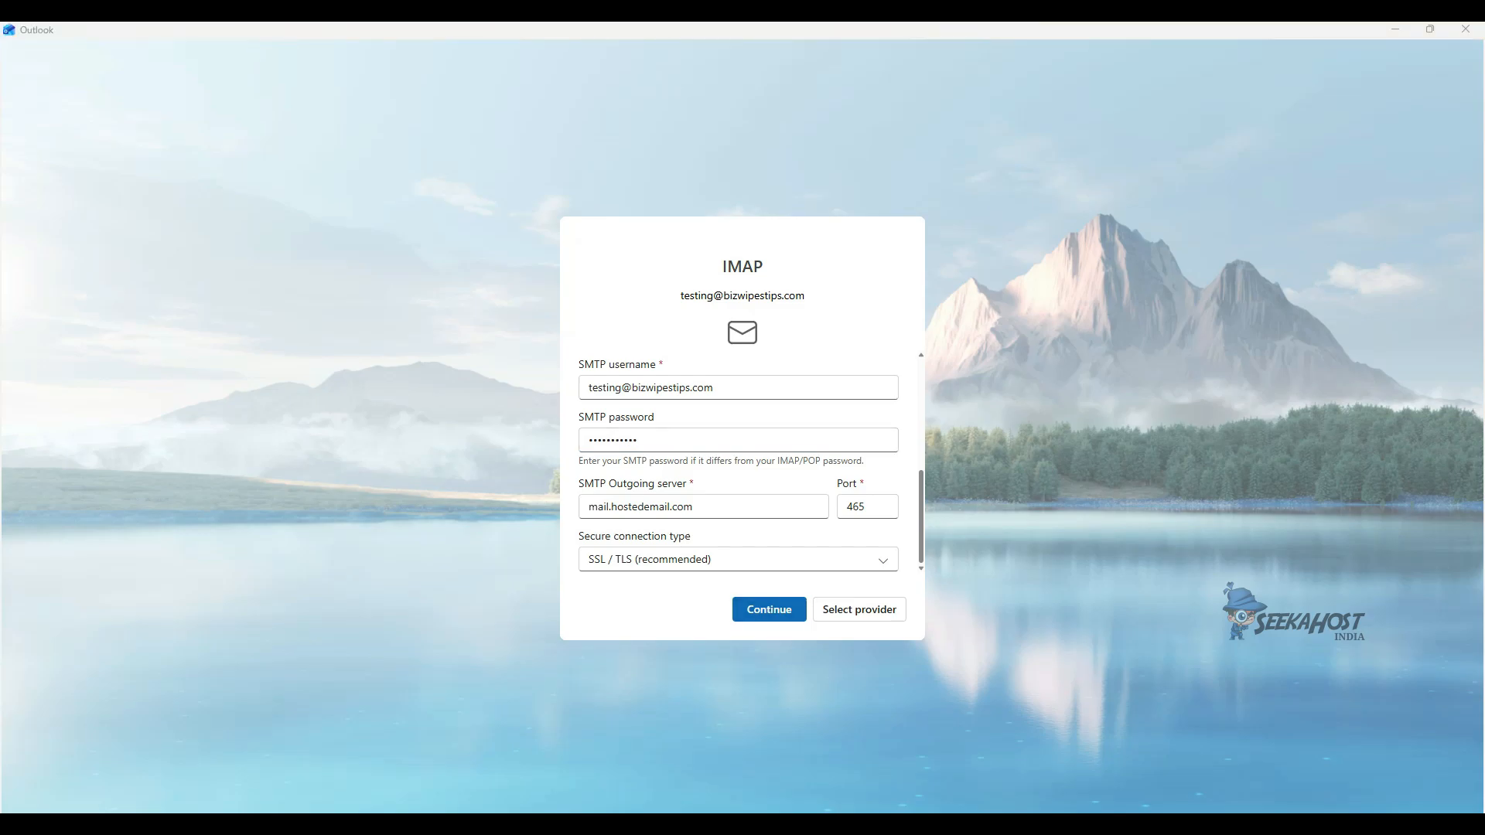
{"action": "left_click", "coordinate": [776, 609]}
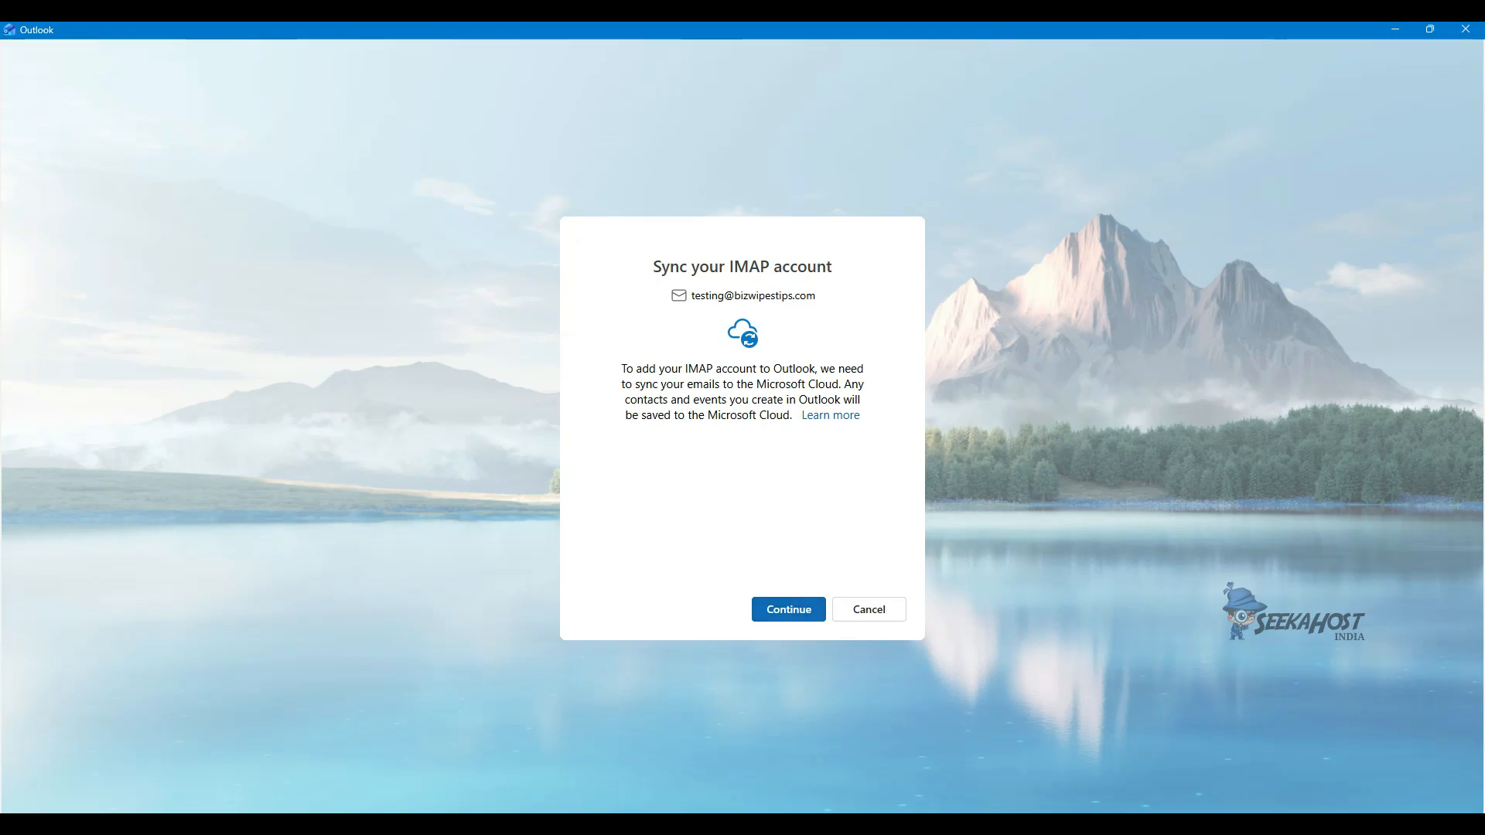
{"action": "left_click", "coordinate": [788, 610]}
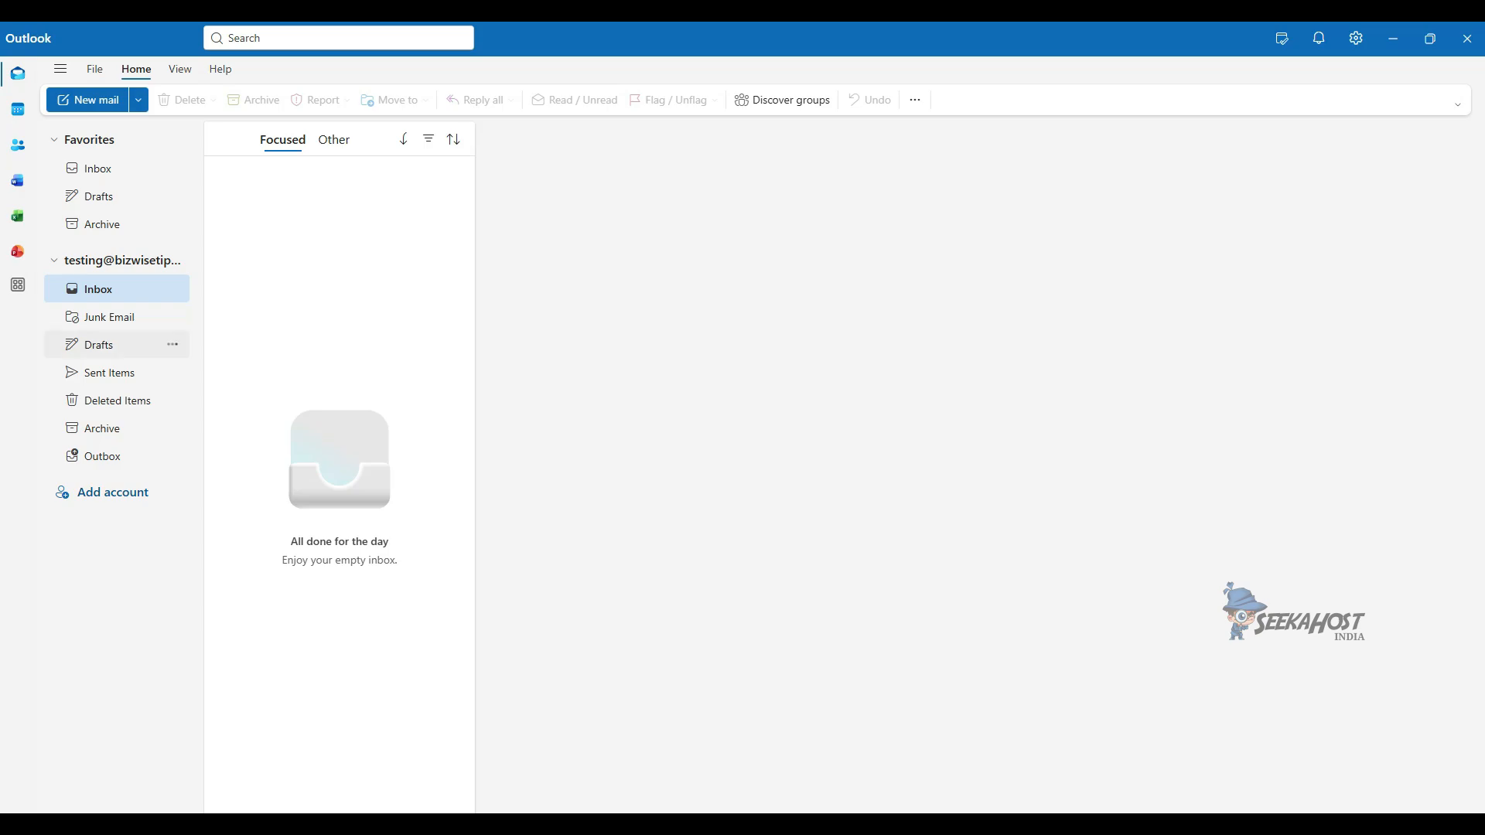
Compose a new mail to the recipient's address with subject "Testing" and body "Hi", and send it
{"action": "left_click", "coordinate": [88, 100]}
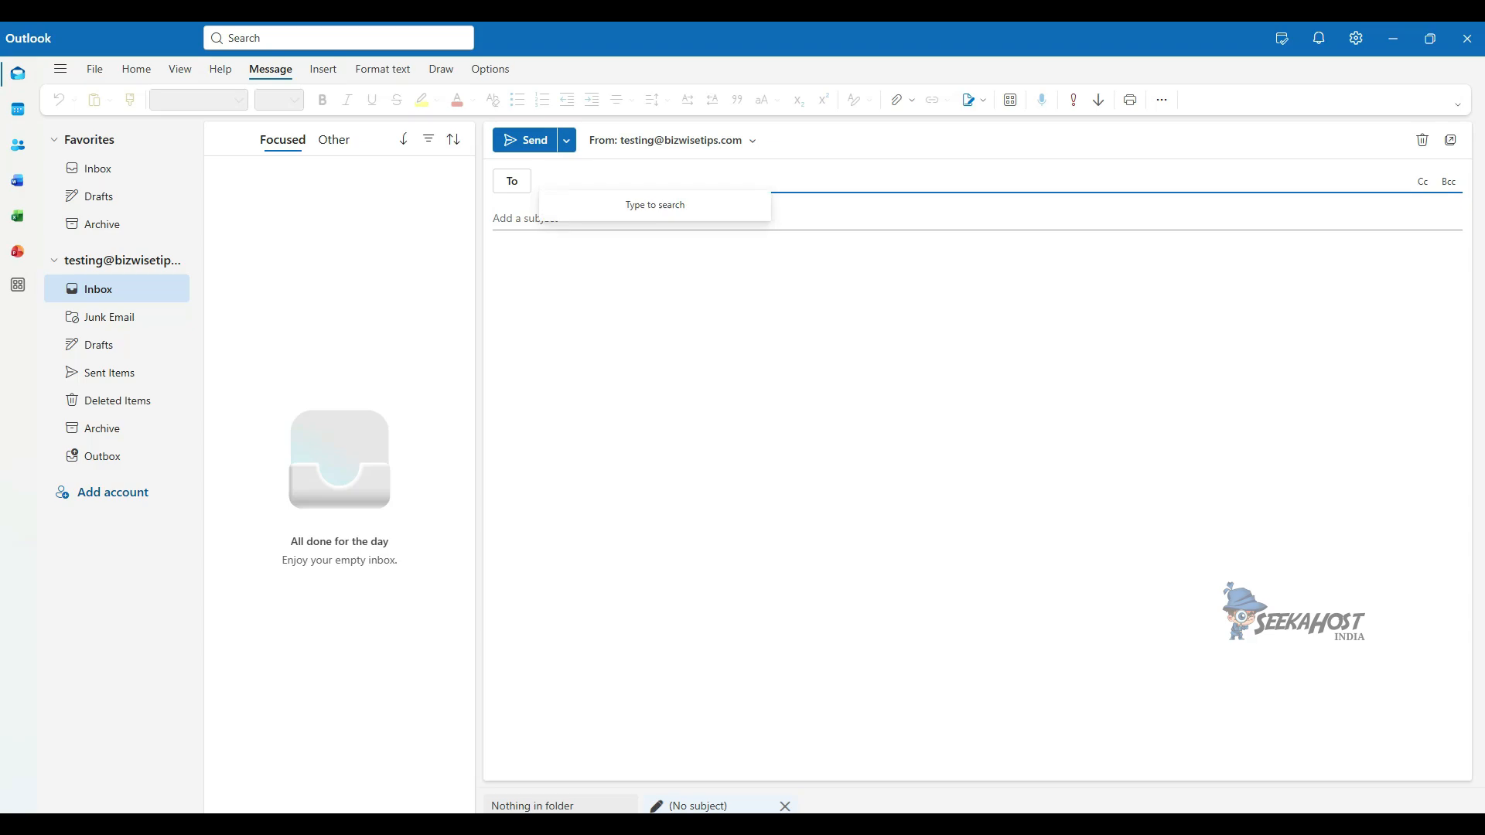
{"action": "type", "text": "va"}
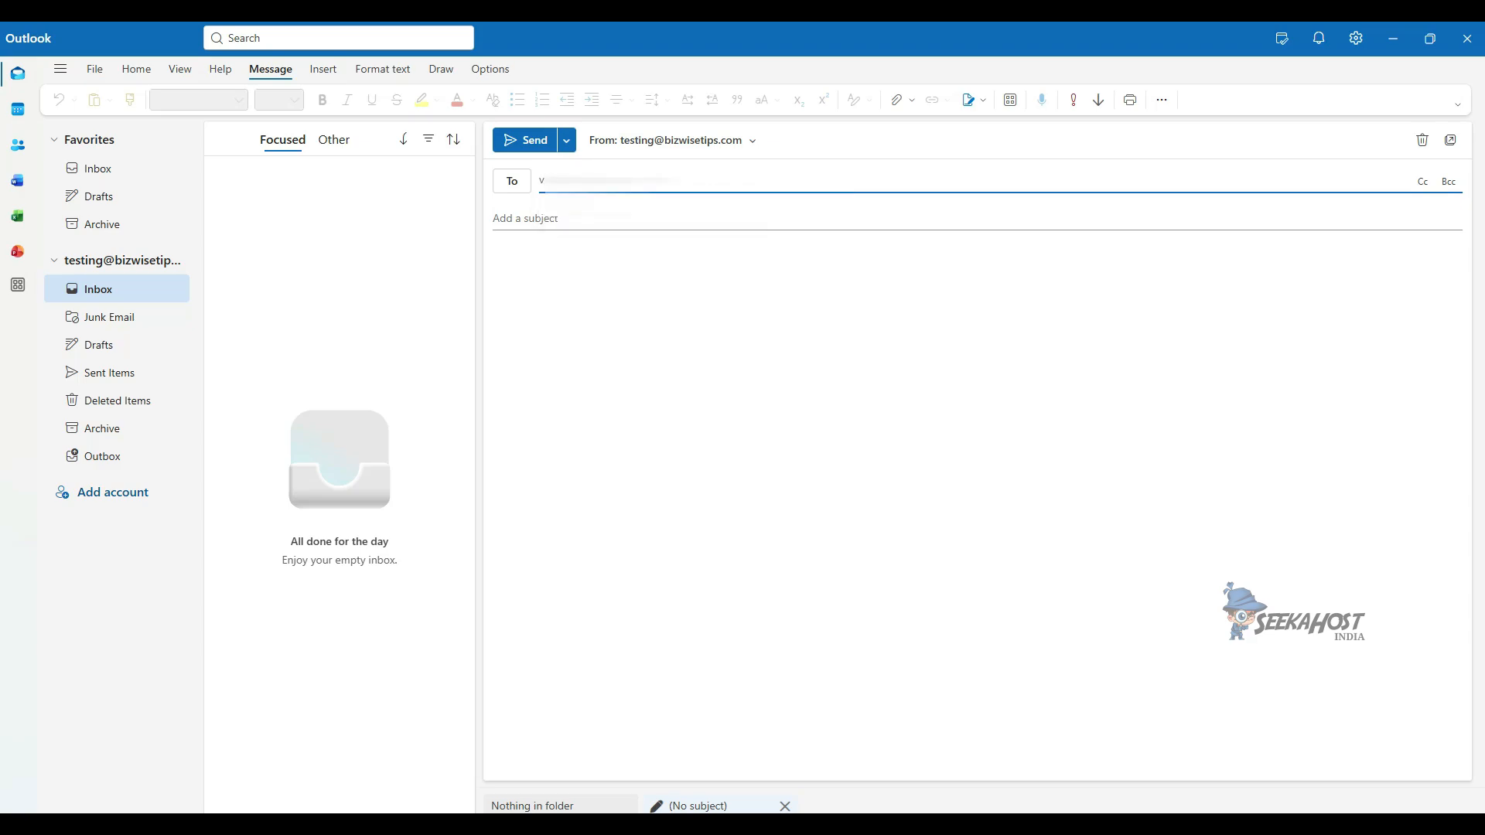
{"action": "key", "text": "ctrl+Return"}
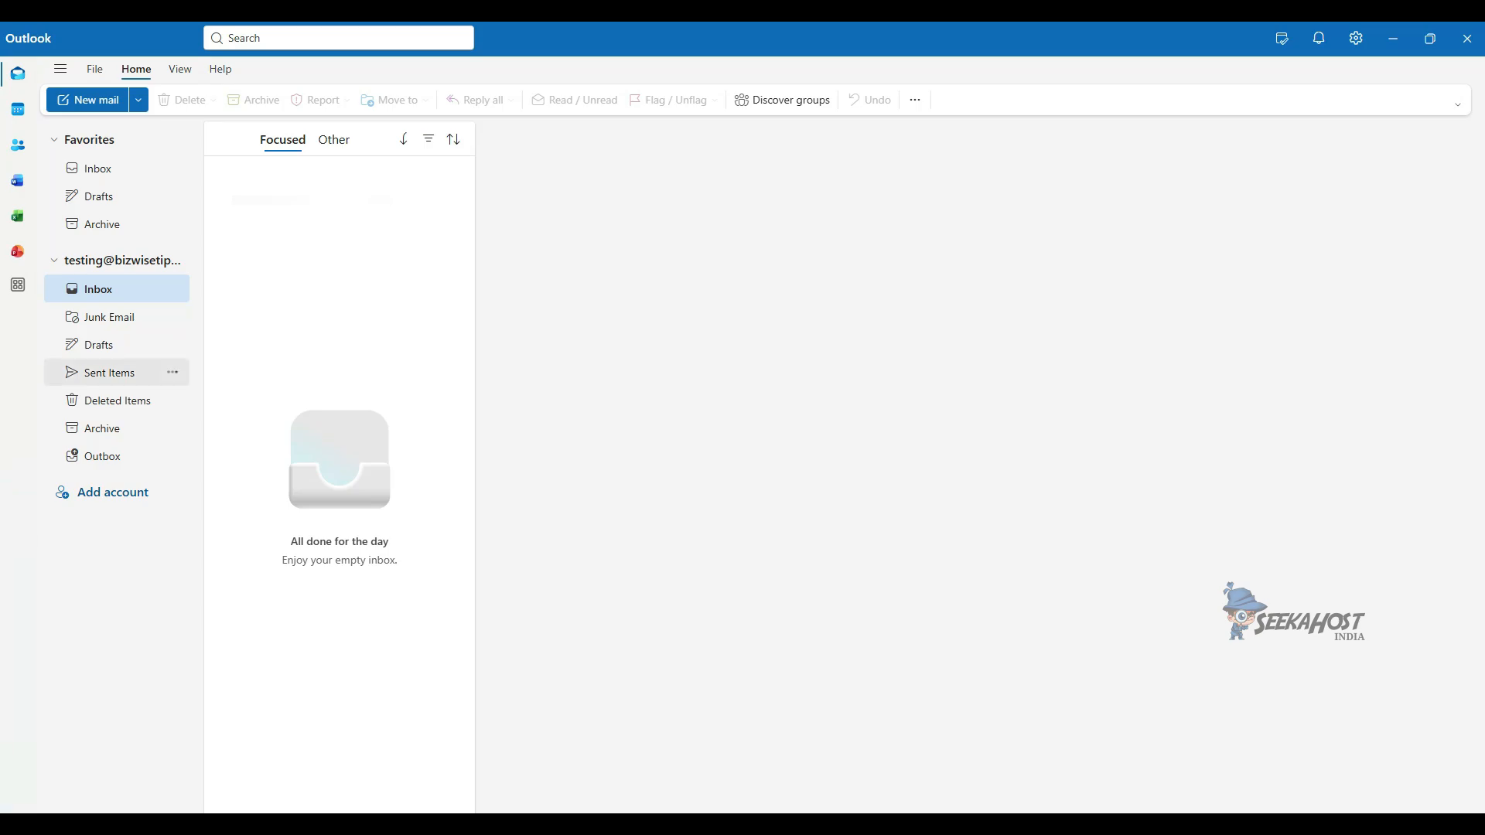
Open the "Testing" message in Sent Items to check it, and return to the account's inbox
{"action": "left_click", "coordinate": [110, 372]}
{"action": "left_click", "coordinate": [338, 216]}
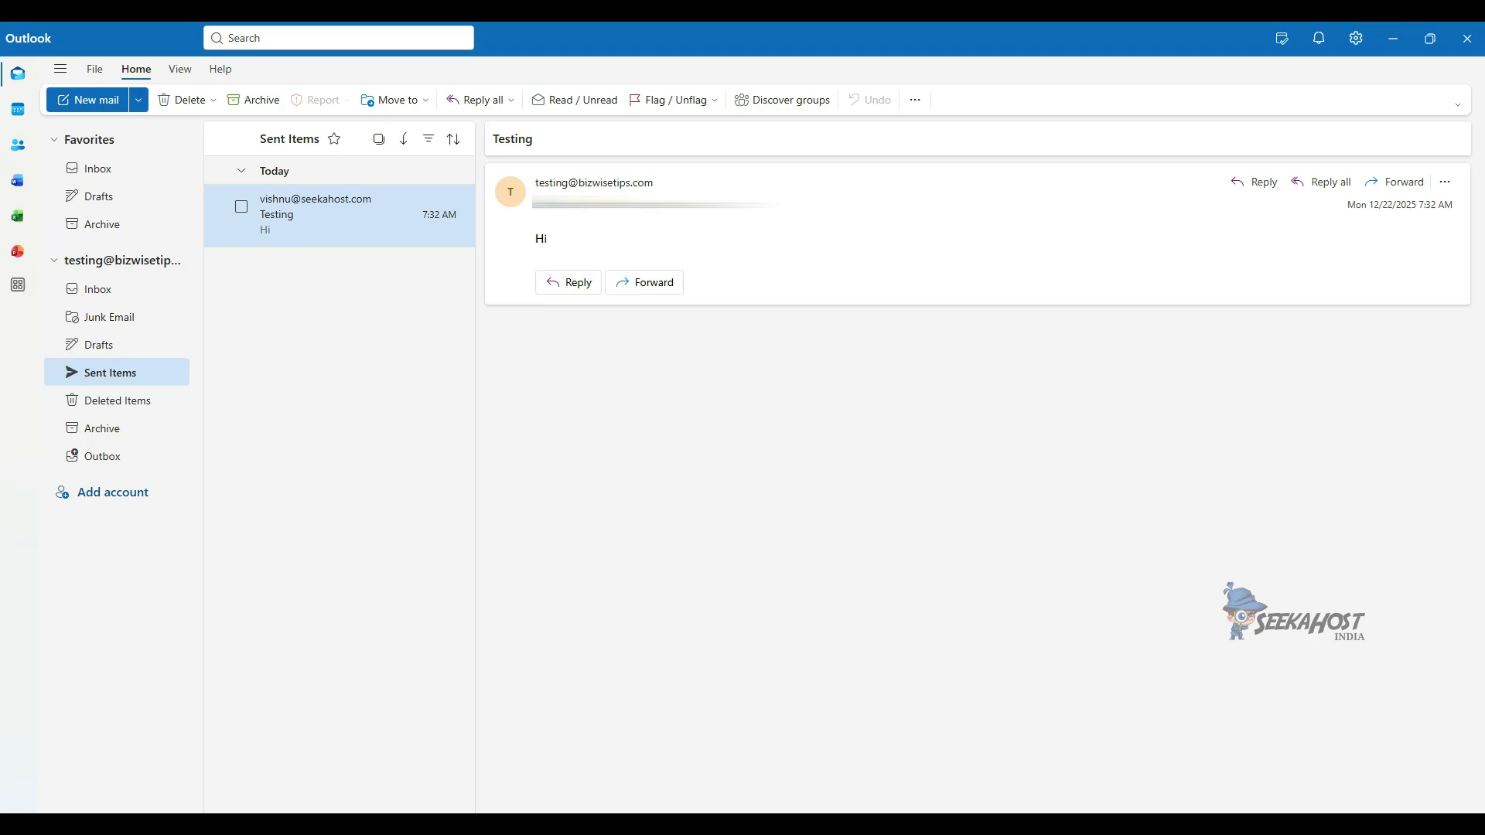
{"action": "left_click", "coordinate": [98, 289]}
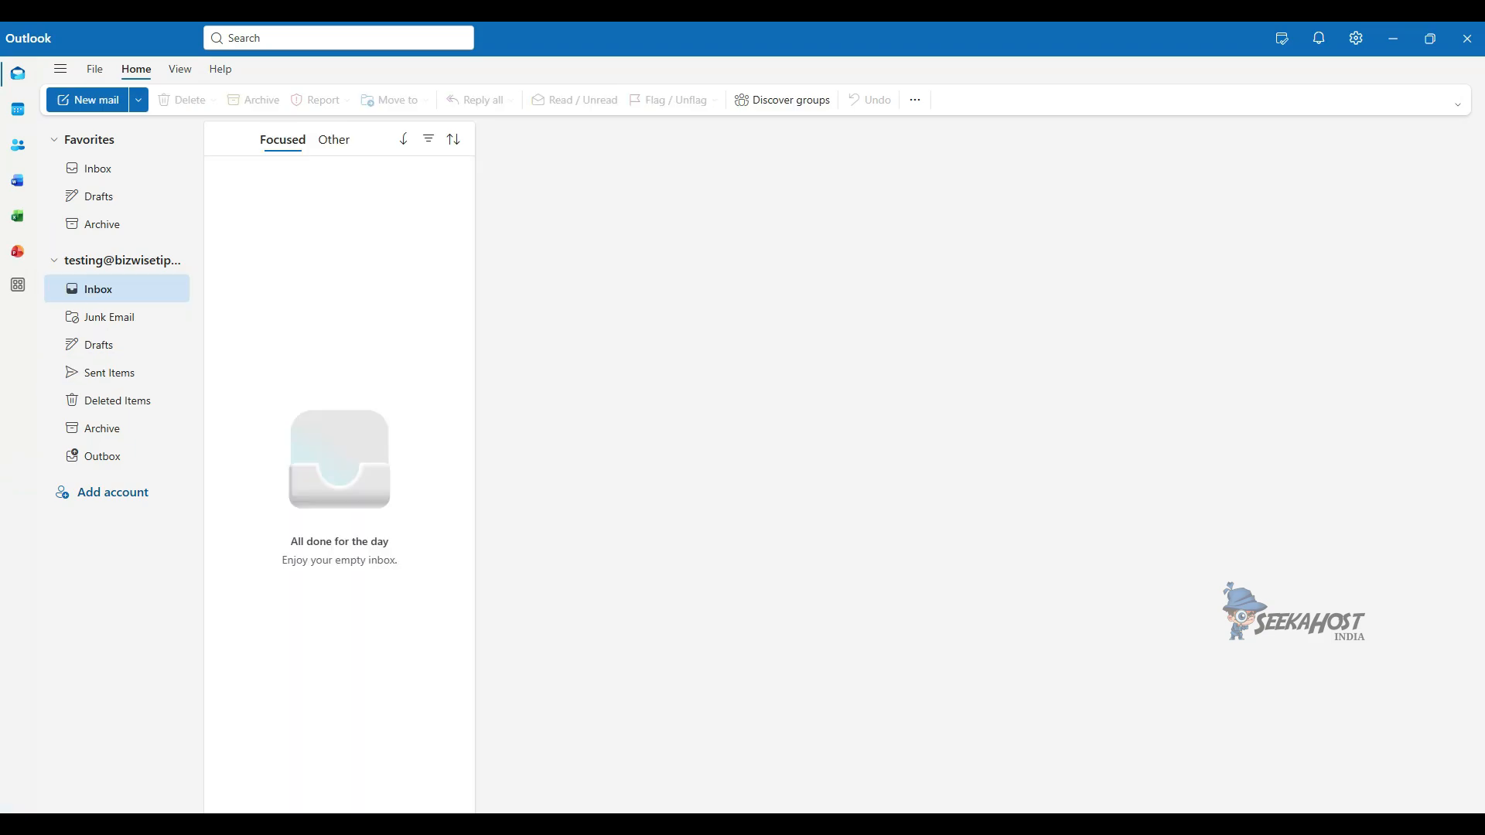